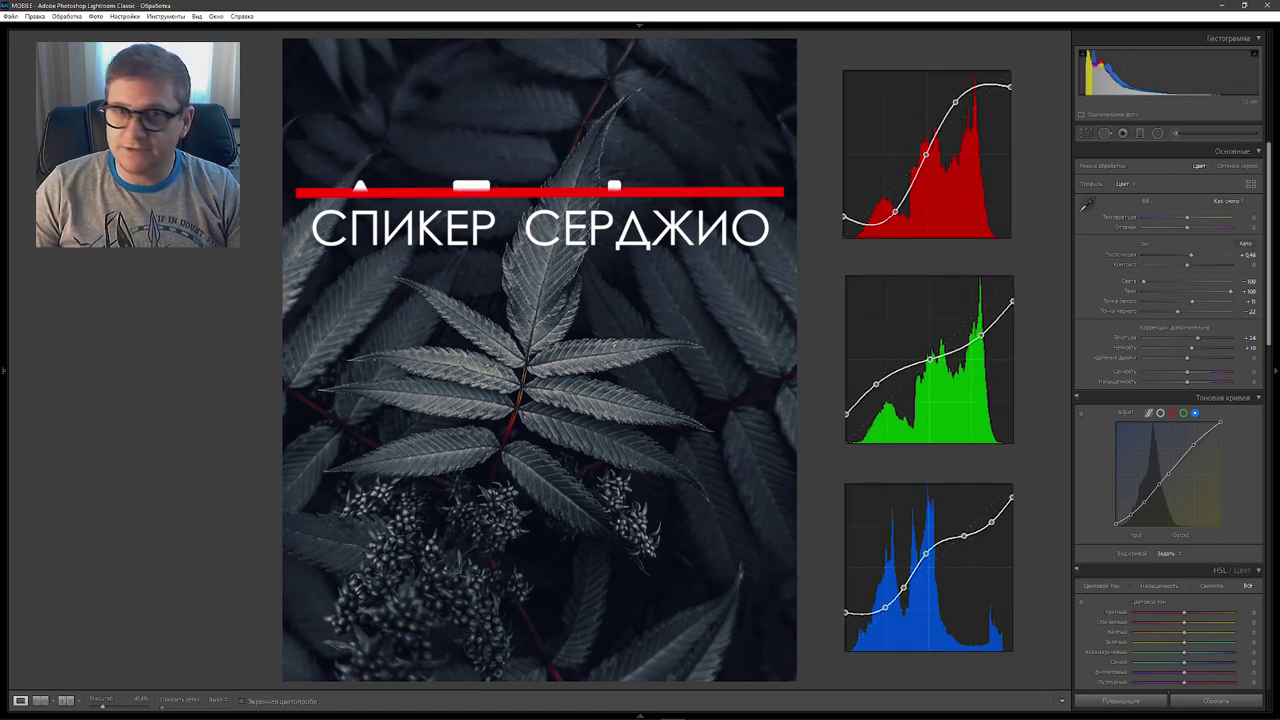
Toggle Before/After to compare the fern with the original, then return to the edit
key(backslash)
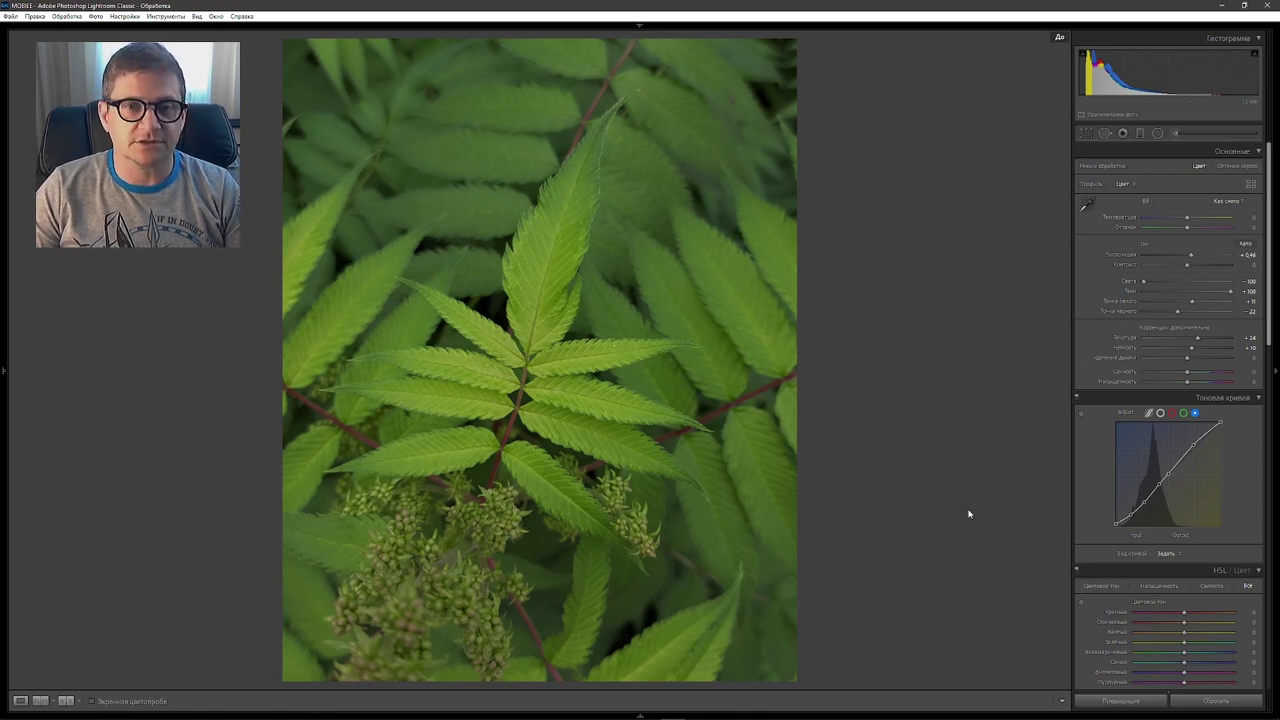
key(backslash)
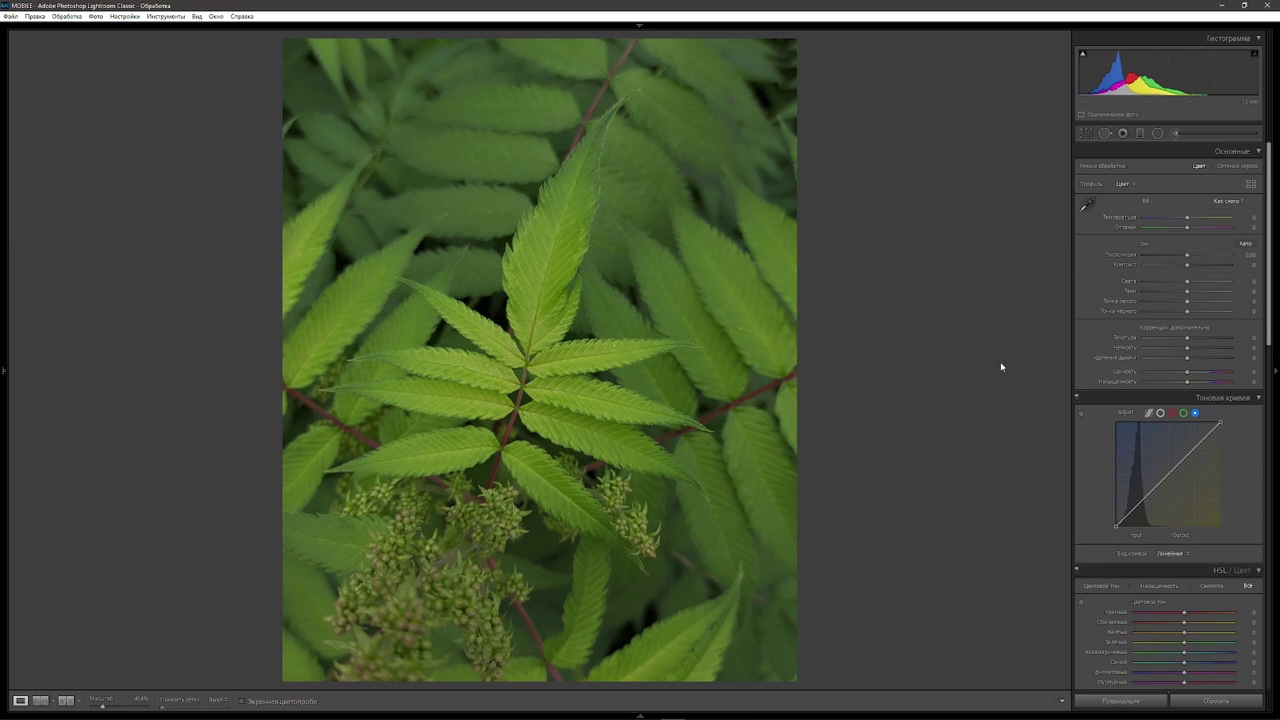
Drop HSL saturation to -100 for Yellow, Green, Aqua, Blue, Purple and Magenta
scroll(1203, 540, down, 5)
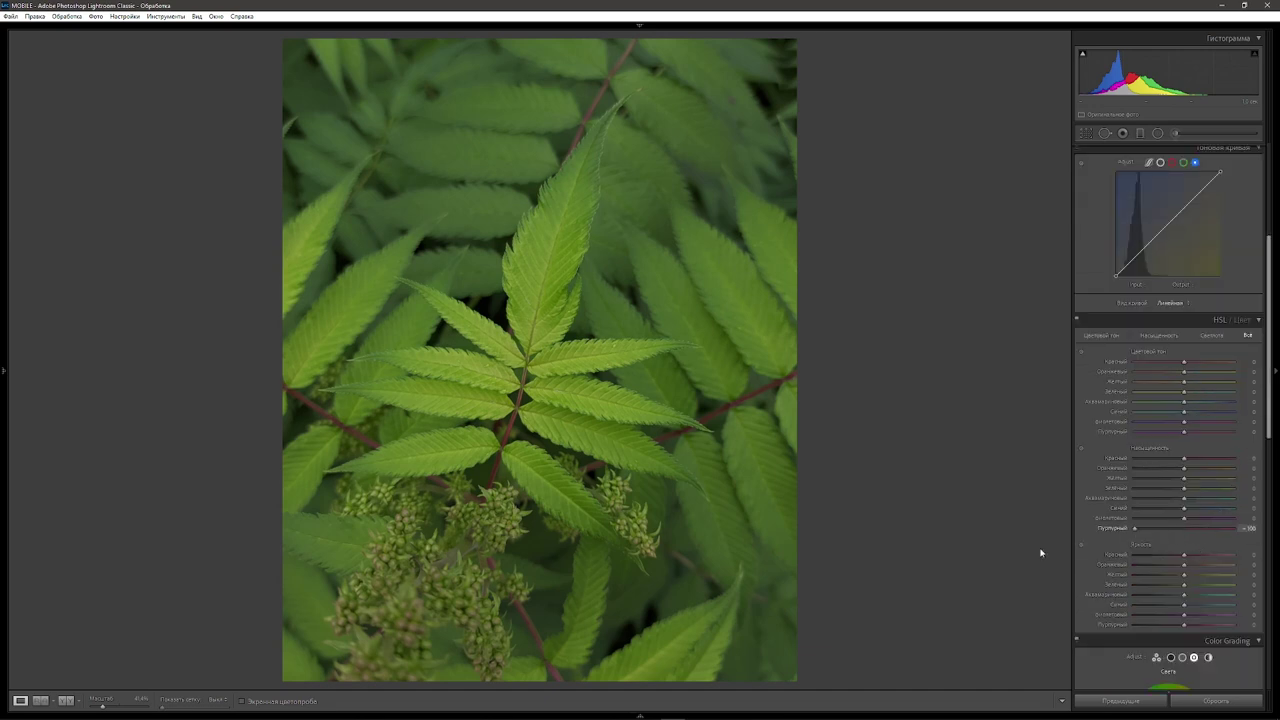
drag(1186, 518, 1026, 494)
drag(1174, 491, 1100, 493)
drag(1184, 478, 1039, 482)
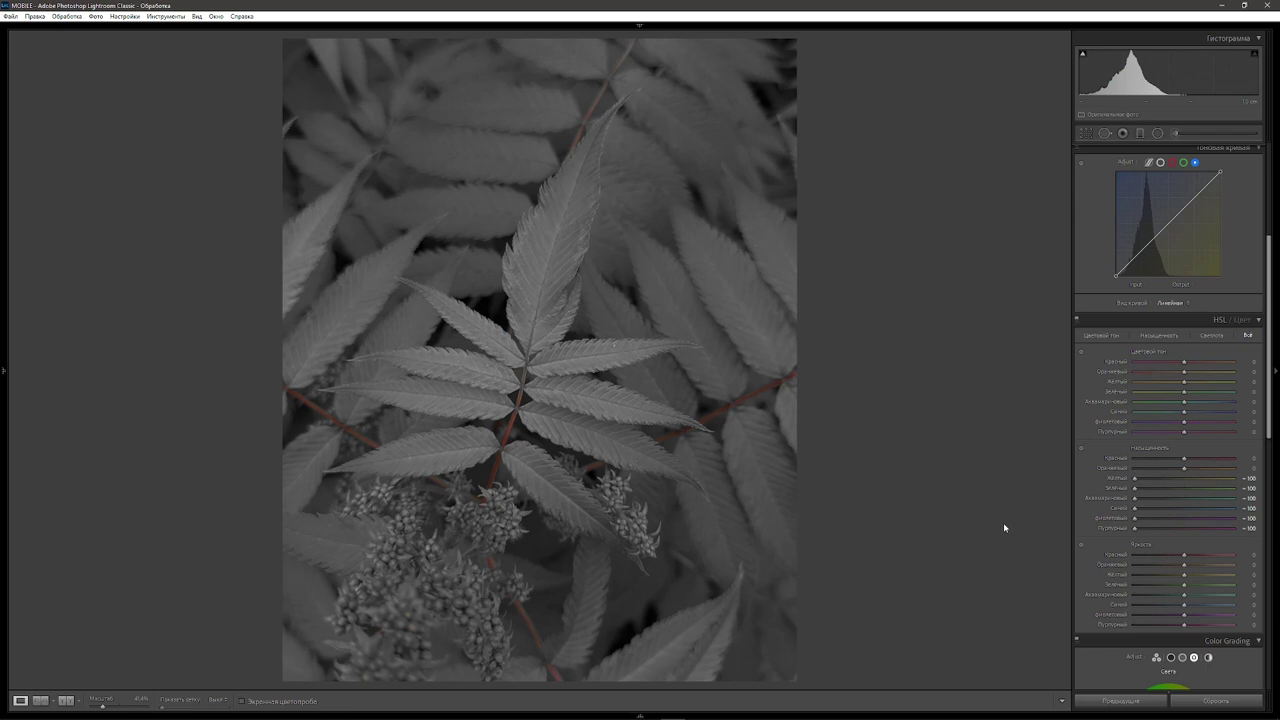
key(ctrl+1)
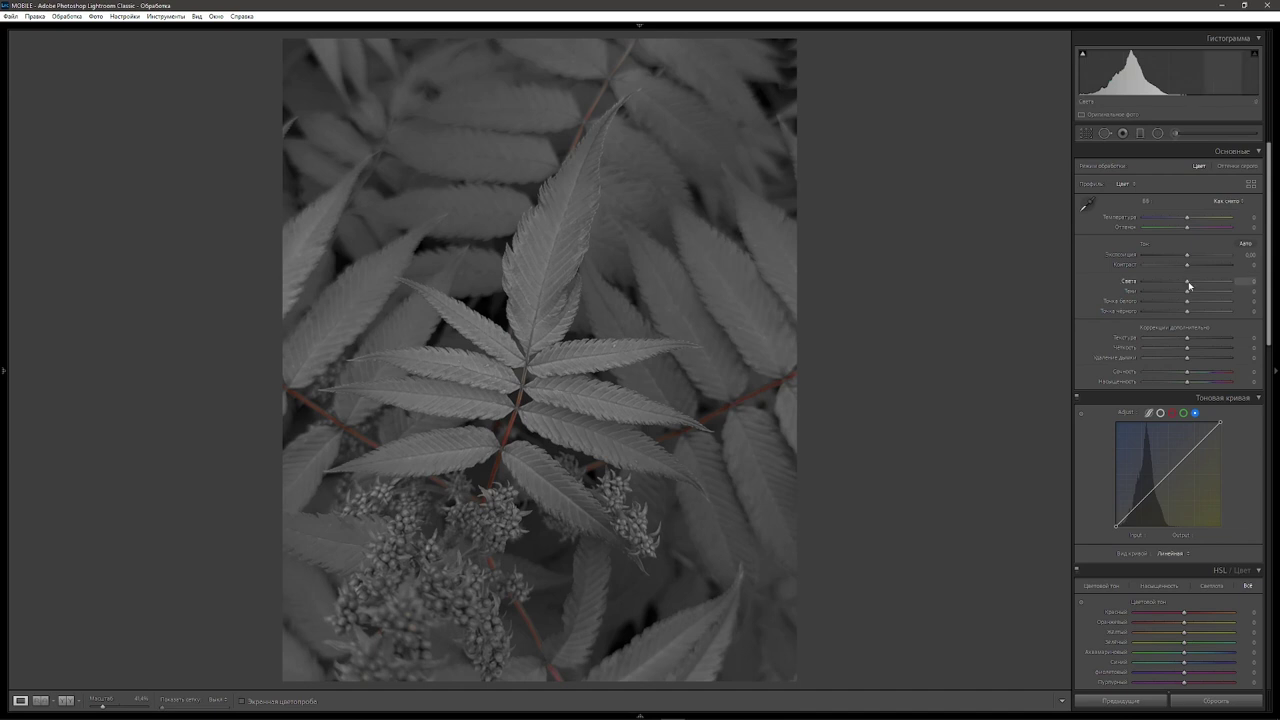
In Basic, set Highlights -100, Shadows +100, Texture 25 and Clarity 10
drag(1189, 286, 1120, 286)
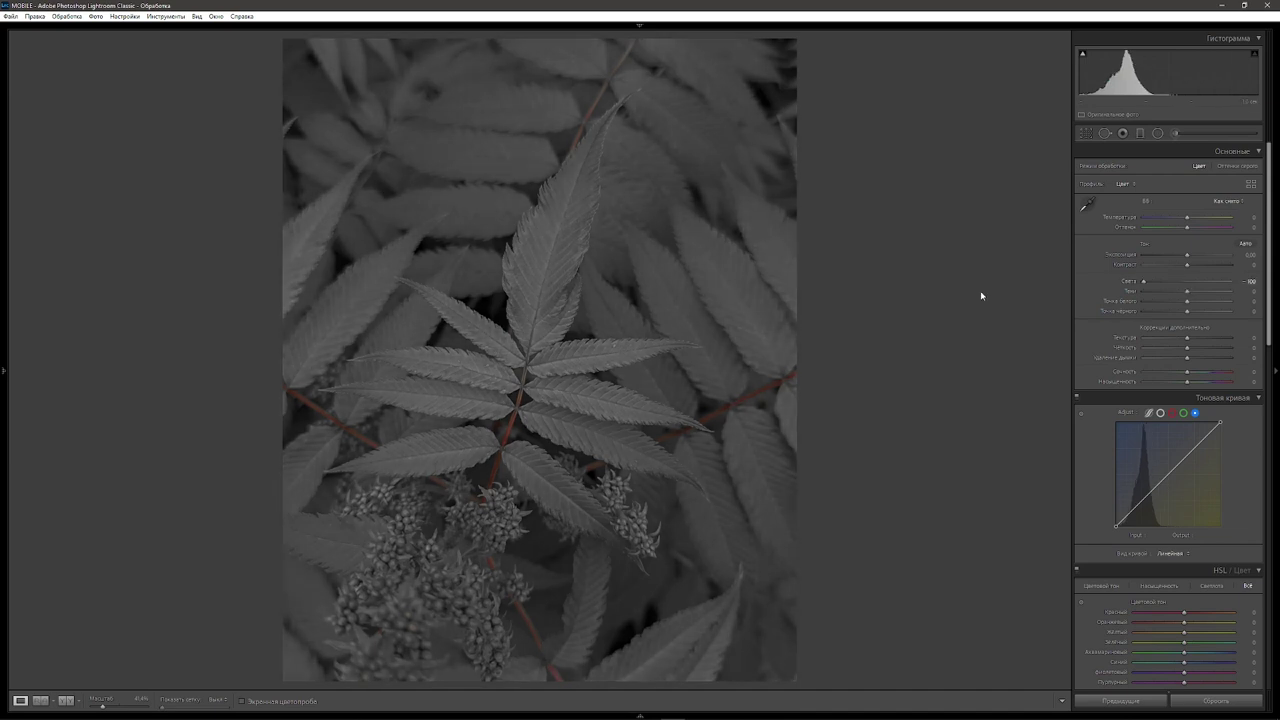
drag(1187, 291, 1231, 291)
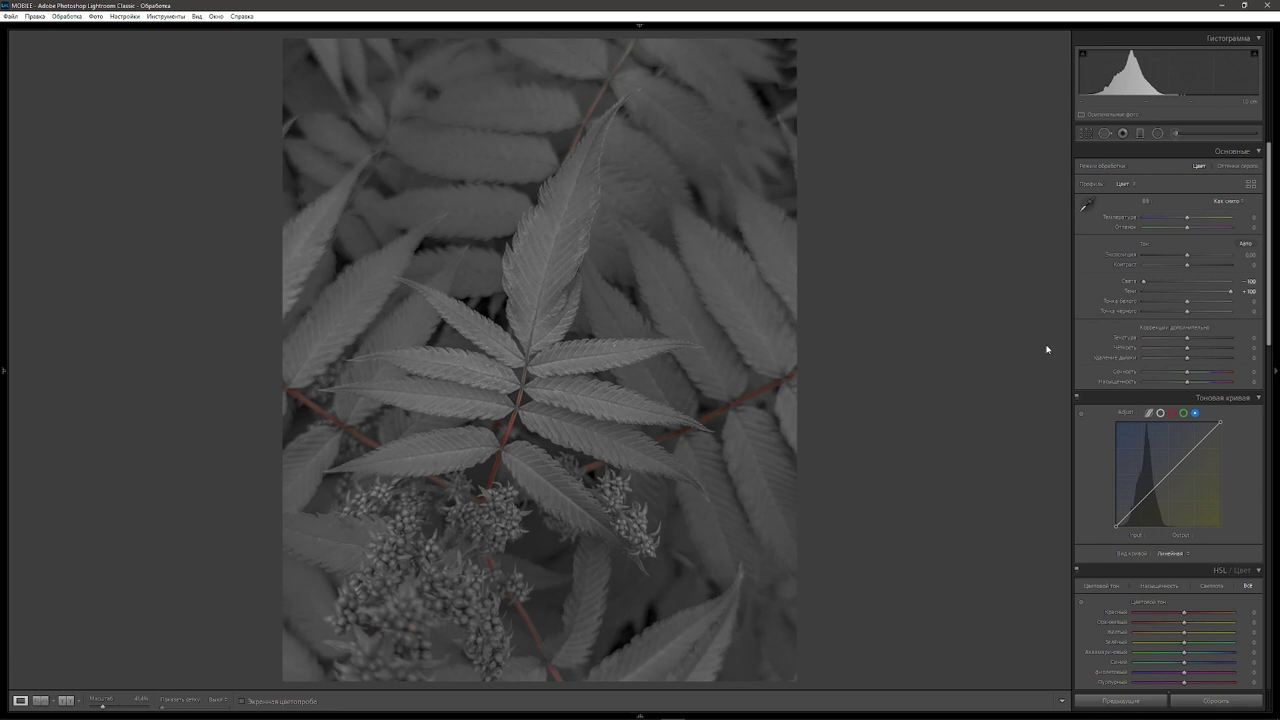
click(1255, 340)
text(25)
key(Tab)
text(10)
key(Return)
click(1160, 413)
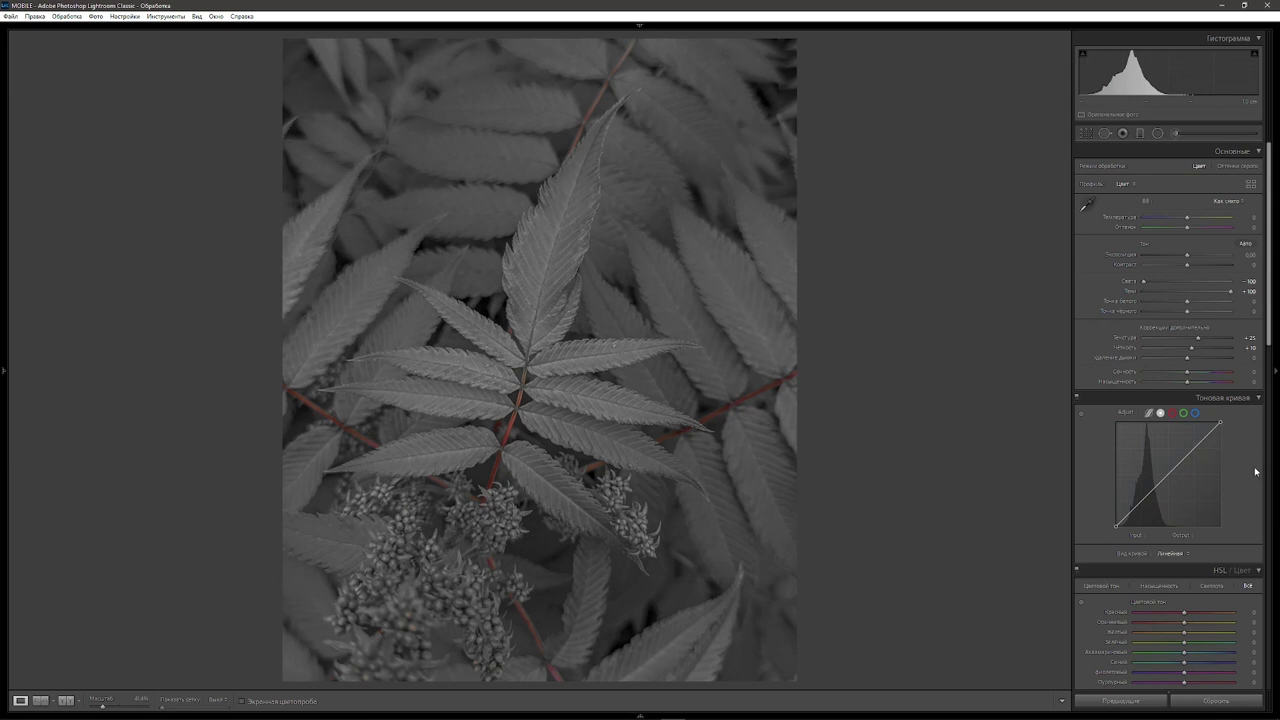
Shape a faded-black S curve on the RGB tone curve; set Whites +15, Blacks -22
mouse_move(1116, 526)
drag(1116, 527, 1221, 430)
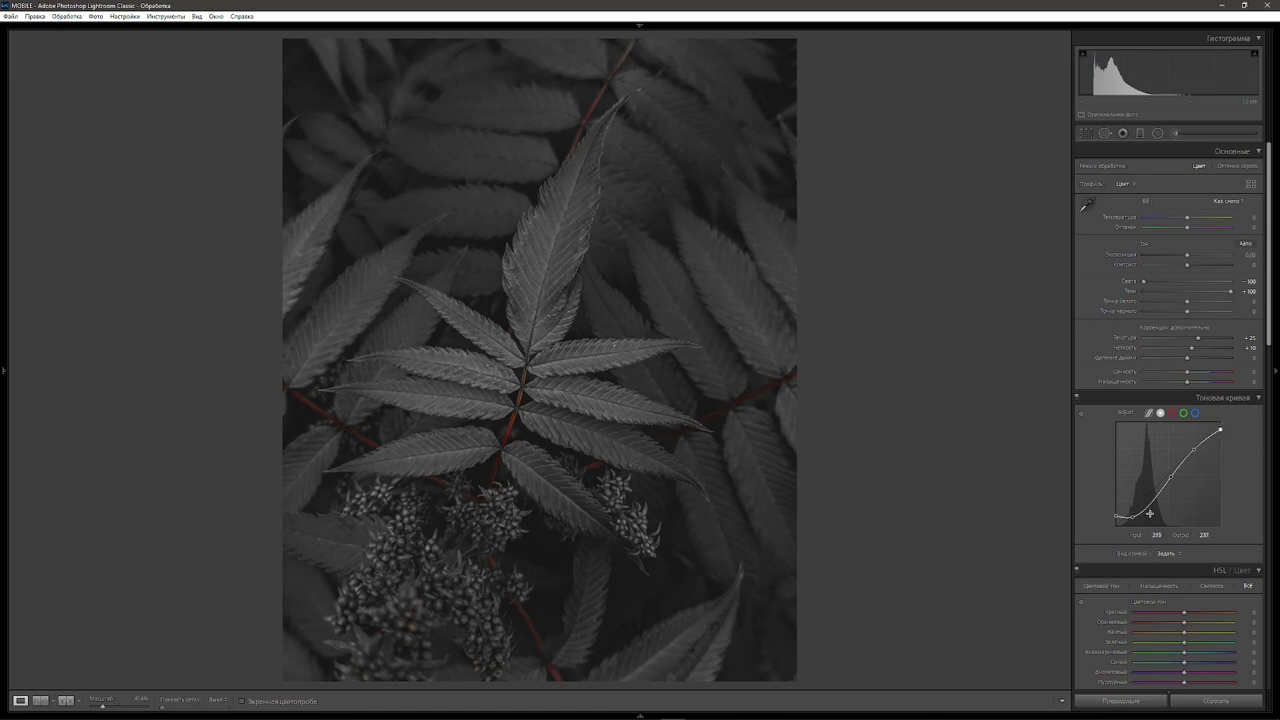
drag(1148, 502, 1154, 496)
click(1171, 476)
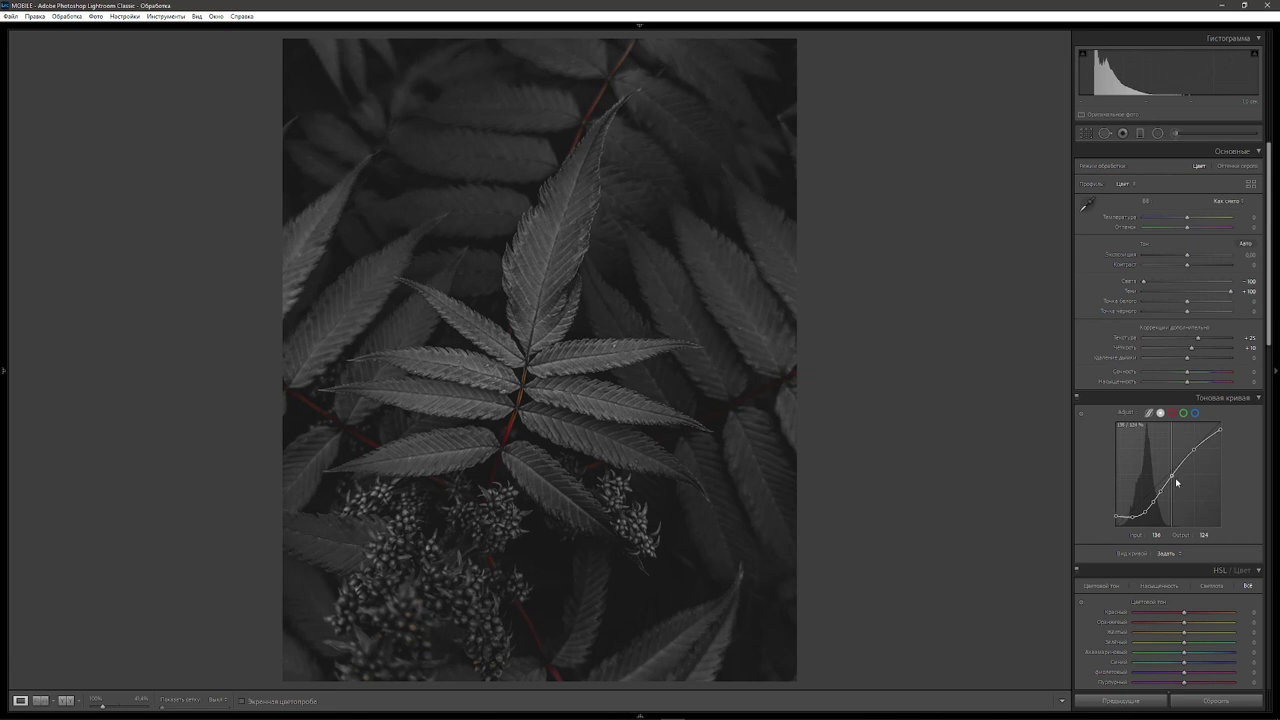
drag(1176, 482, 1176, 479)
drag(1187, 311, 1174, 311)
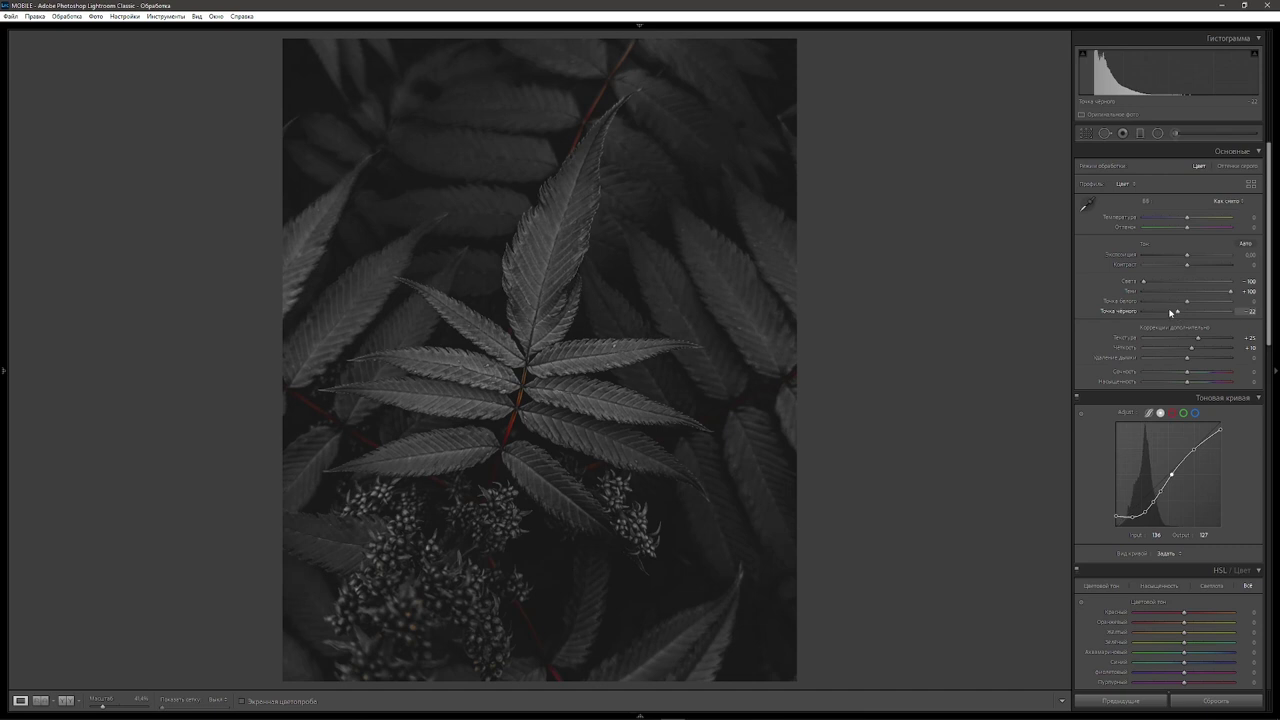
drag(1187, 301, 1189, 301)
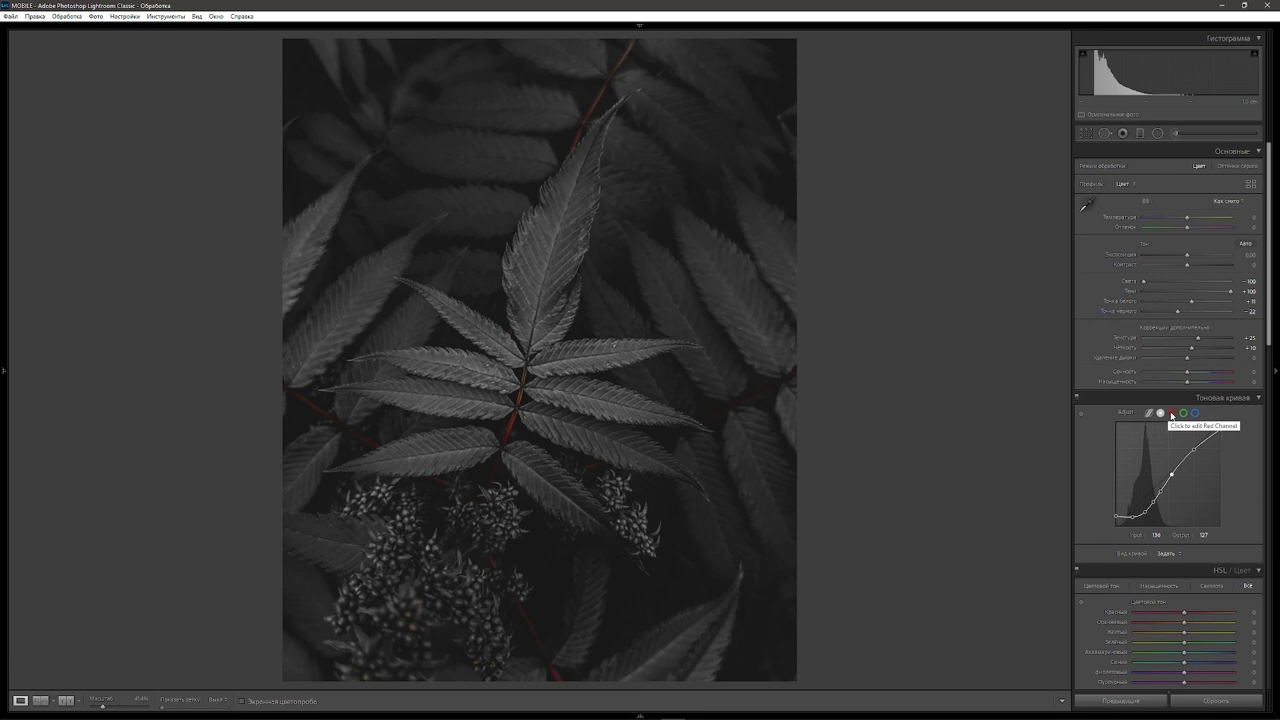
Pin a 128/128 midpoint on the Red channel tone curve
click(1171, 414)
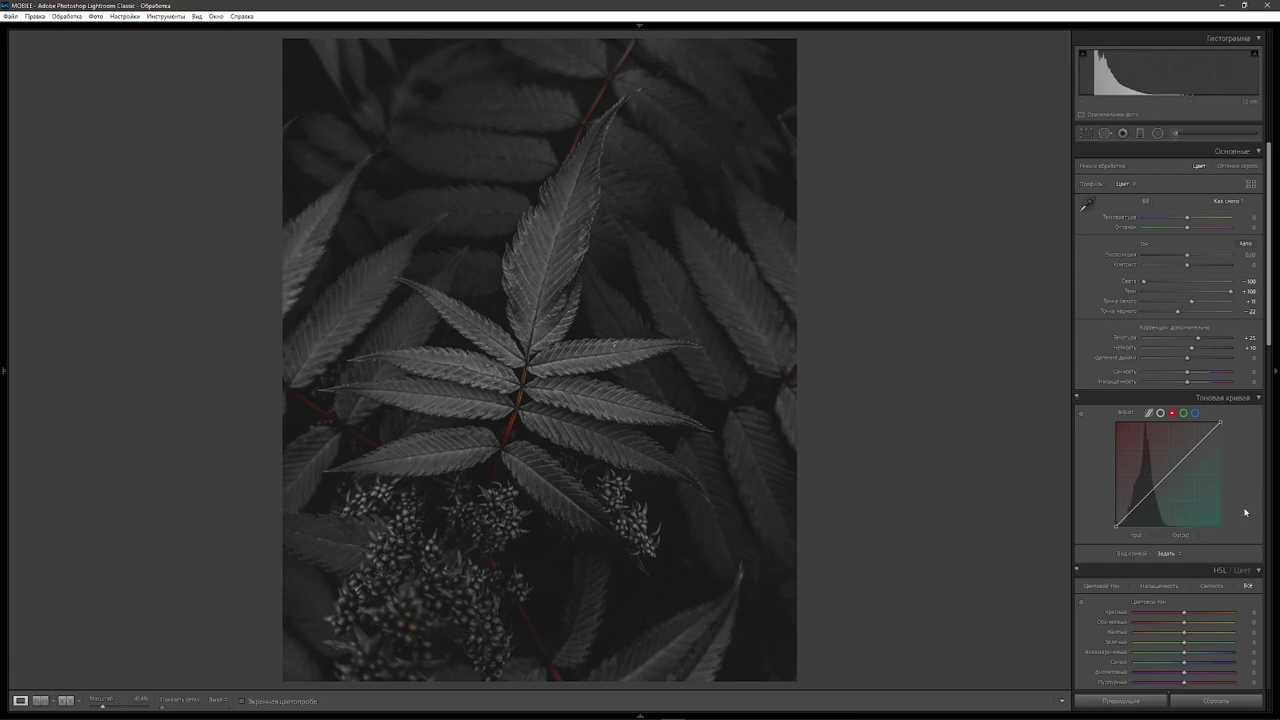
key(alt)
click(1169, 474)
click(1157, 536)
click(1205, 535)
key(Return)
Pull the red curve's shadow and lower-midtone points down toward teal
drag(1127, 514, 1130, 517)
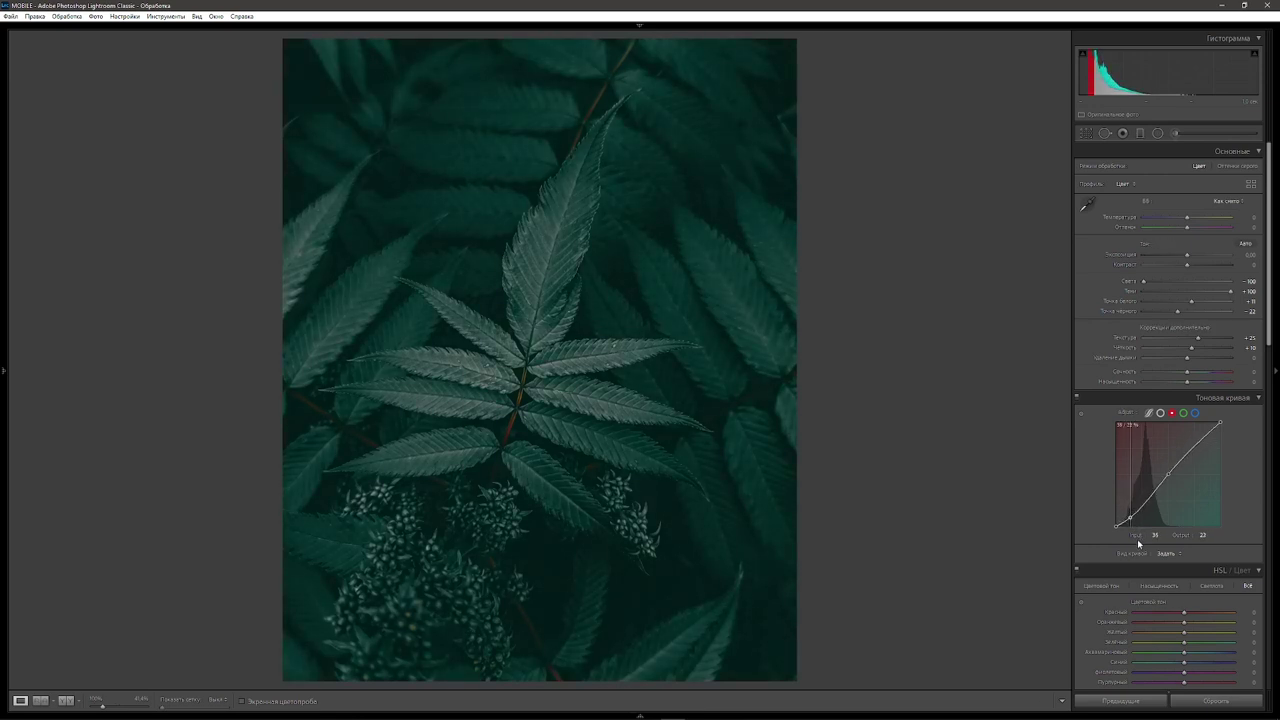
drag(1146, 503, 1147, 514)
click(1159, 487)
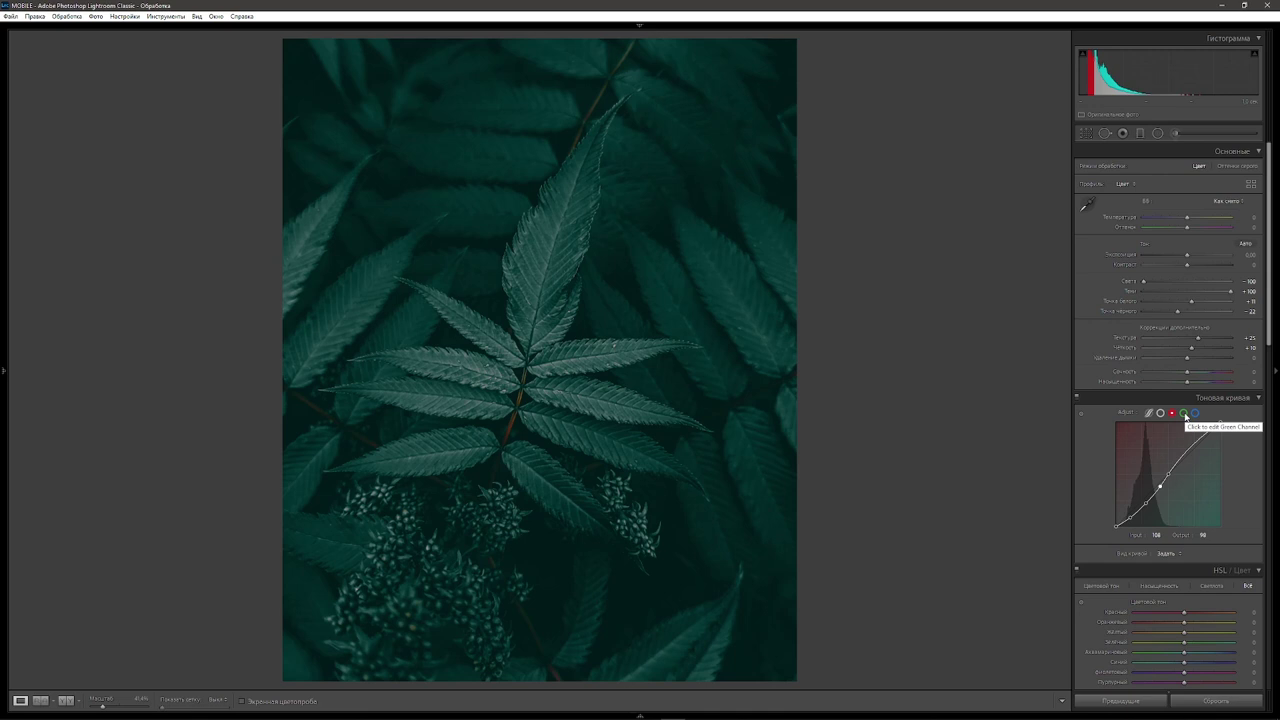
Anchor the Green channel curve at 128/128 and pull its shadow points down
click(1184, 413)
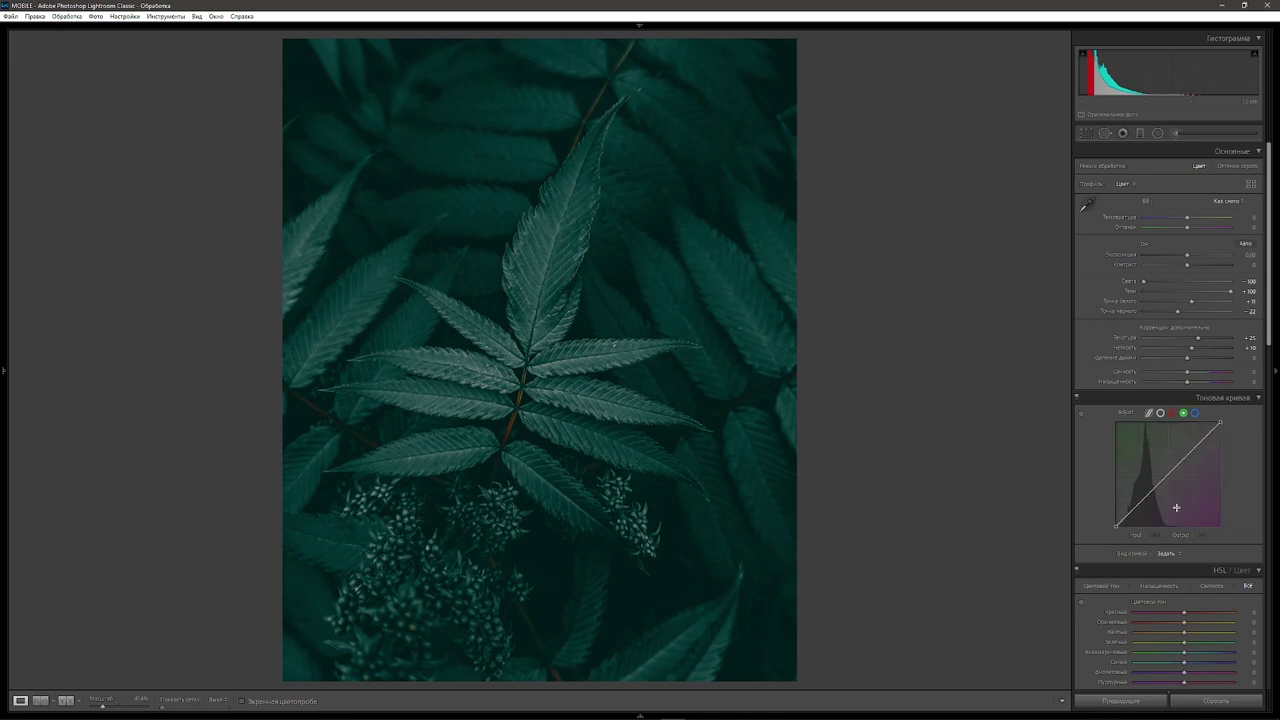
key(alt)
click(1168, 475)
click(1206, 535)
key(alt)
drag(1128, 514, 1131, 536)
click(1146, 502)
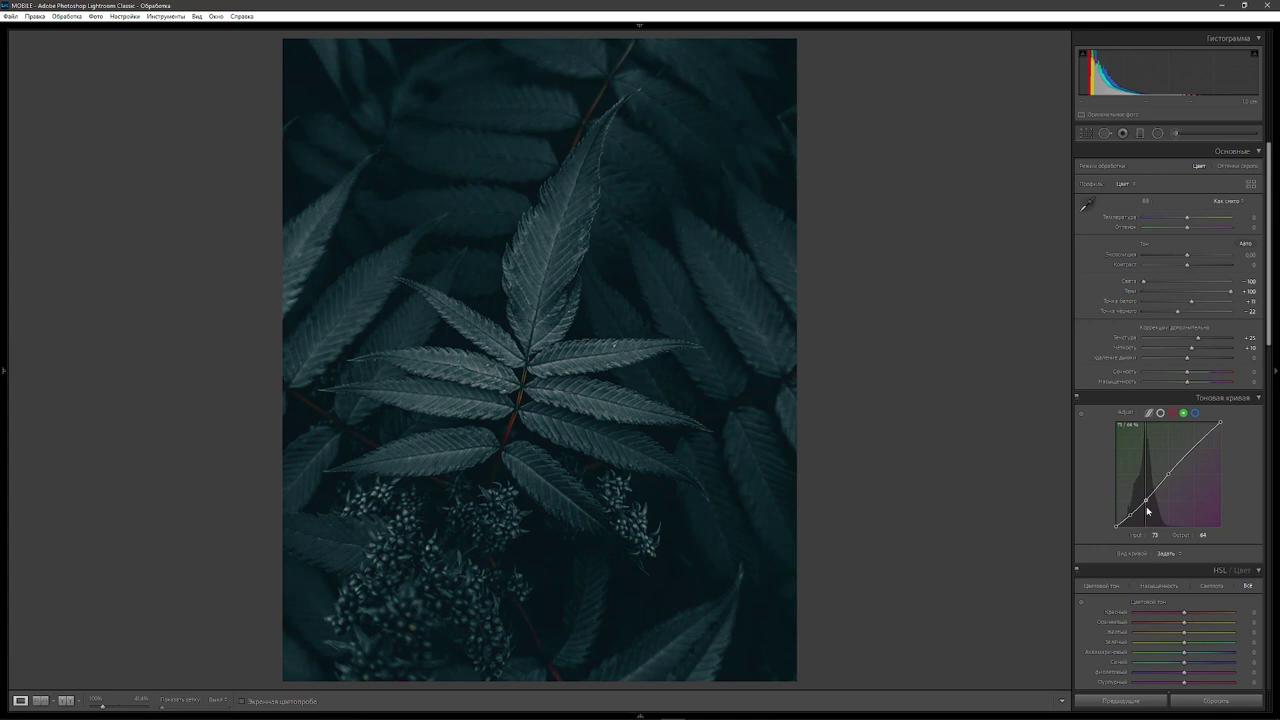
click(1158, 487)
Recheck the red curve, then lower the green shadow point and add a 104/96 anchor
click(1172, 414)
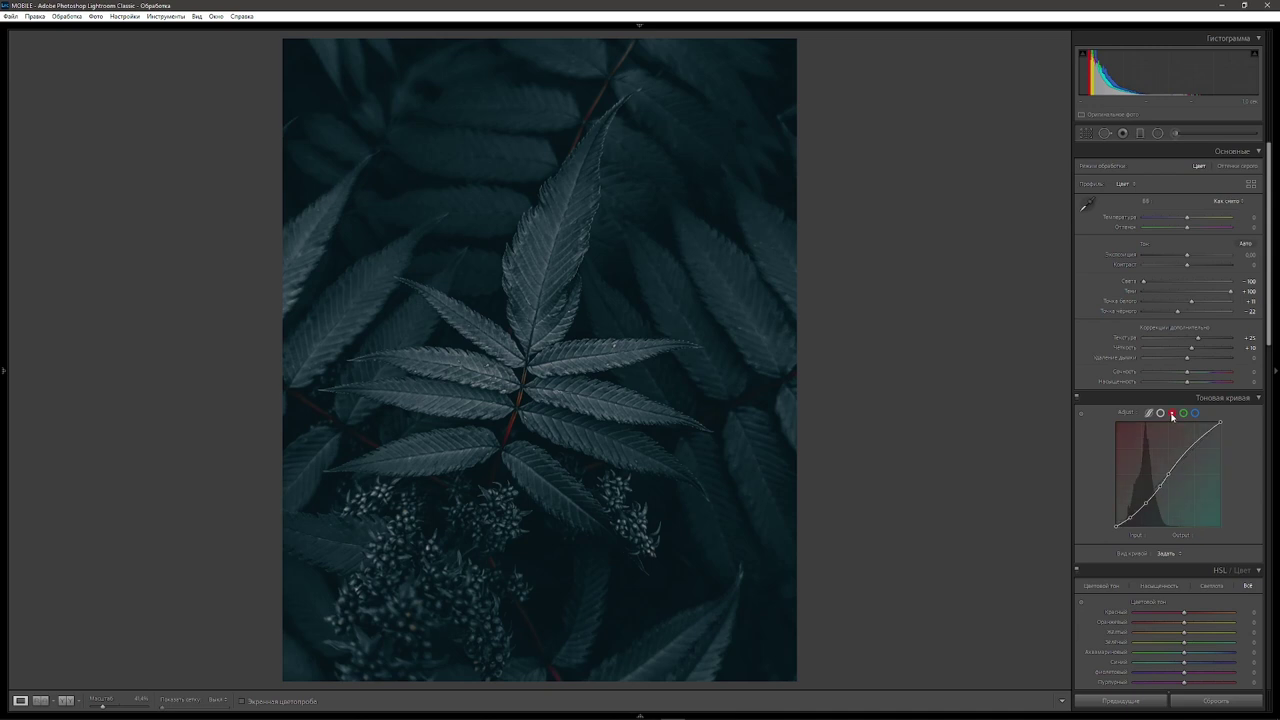
click(1184, 413)
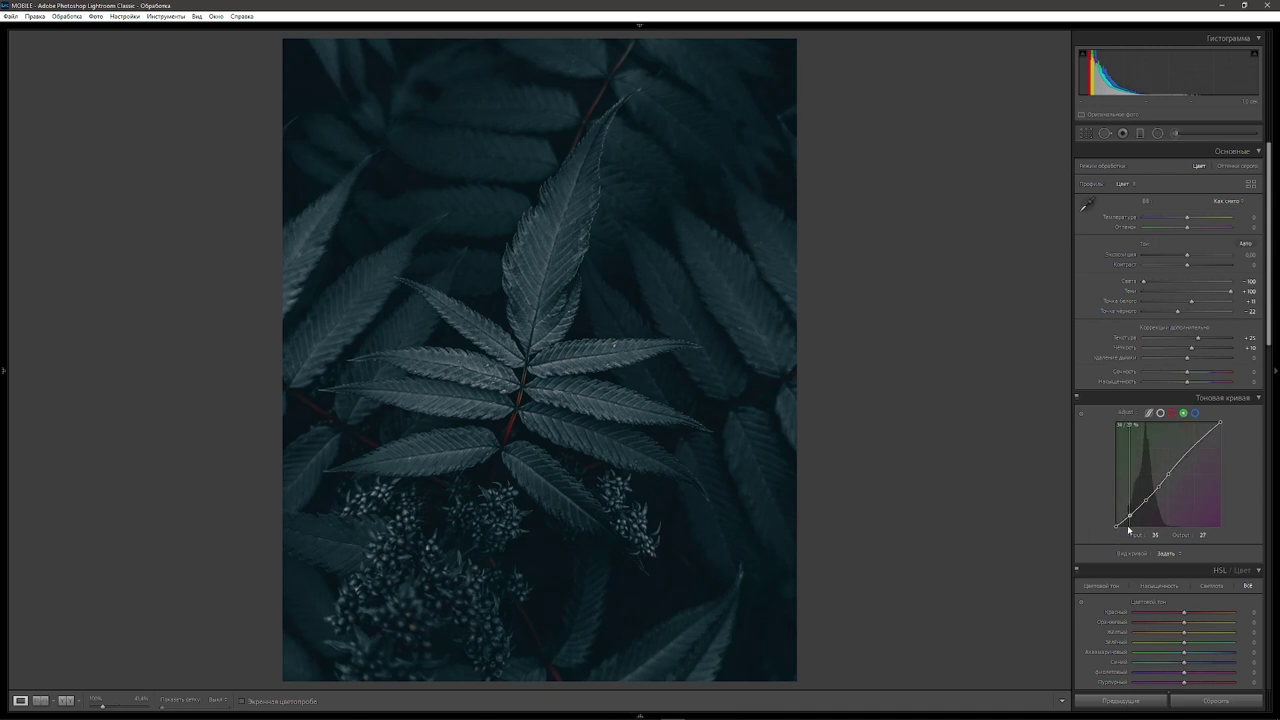
drag(1130, 516, 1128, 530)
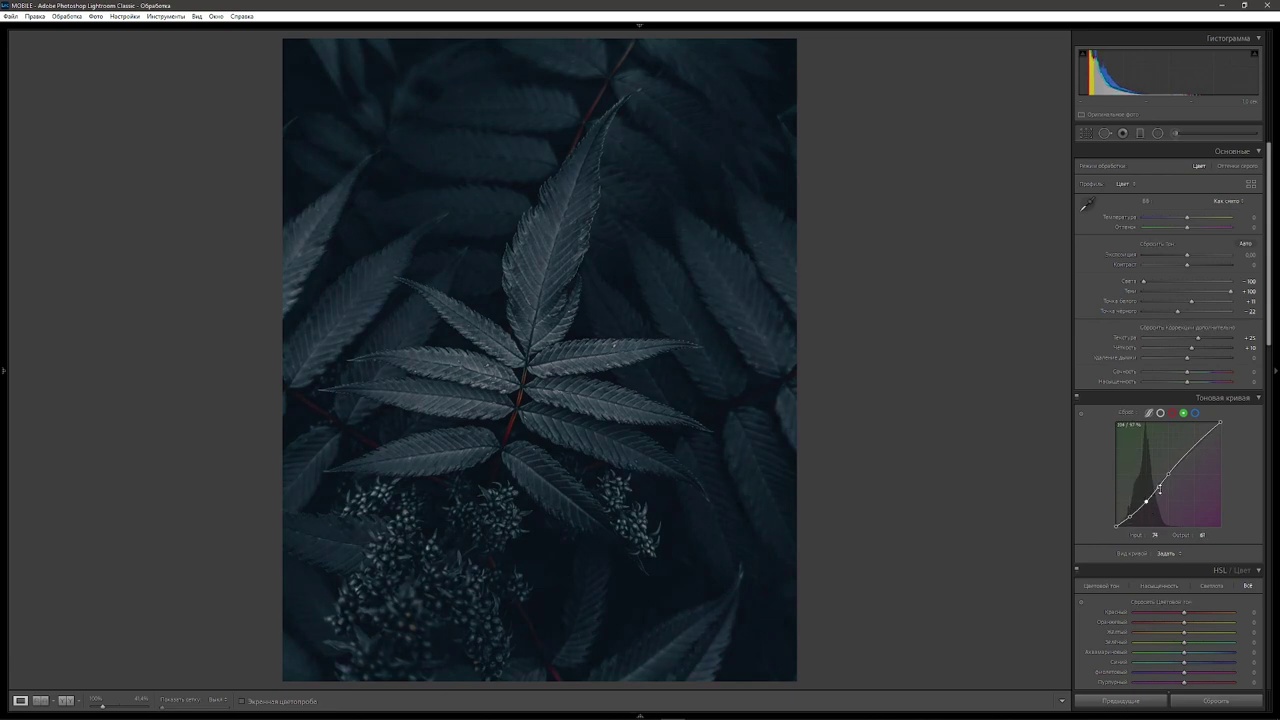
click(1158, 487)
key(alt)
Refine the green curve points and pin the Blue channel midpoint at 128/128
drag(1149, 514, 1150, 508)
drag(1131, 520, 1134, 524)
click(1194, 412)
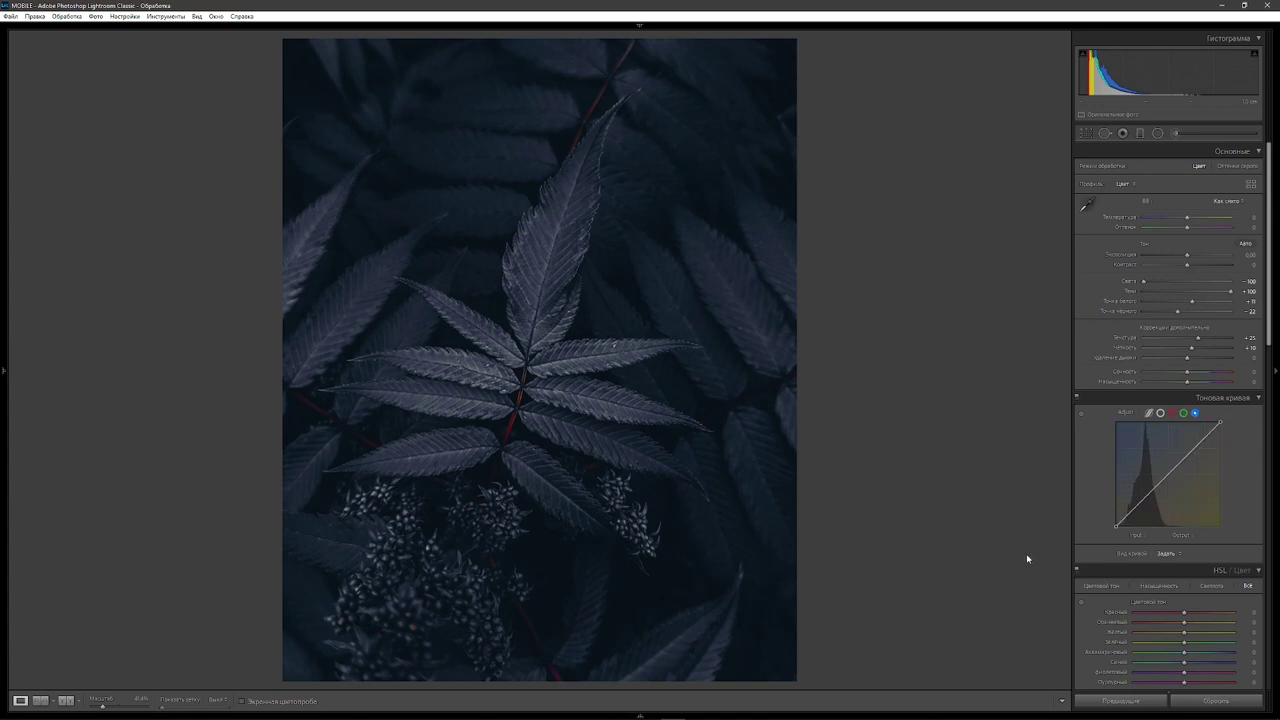
mouse_move(1116, 526)
drag(1116, 527, 1112, 529)
click(1157, 535)
click(1205, 535)
text(128)
key(Return)
Add and shape blue curve shadow points, including 48/48 and a 100/94 anchor
click(1126, 512)
key(alt)
drag(1146, 497, 1149, 498)
click(1157, 489)
drag(1162, 498, 1149, 510)
click(1129, 515)
mouse_move(1129, 516)
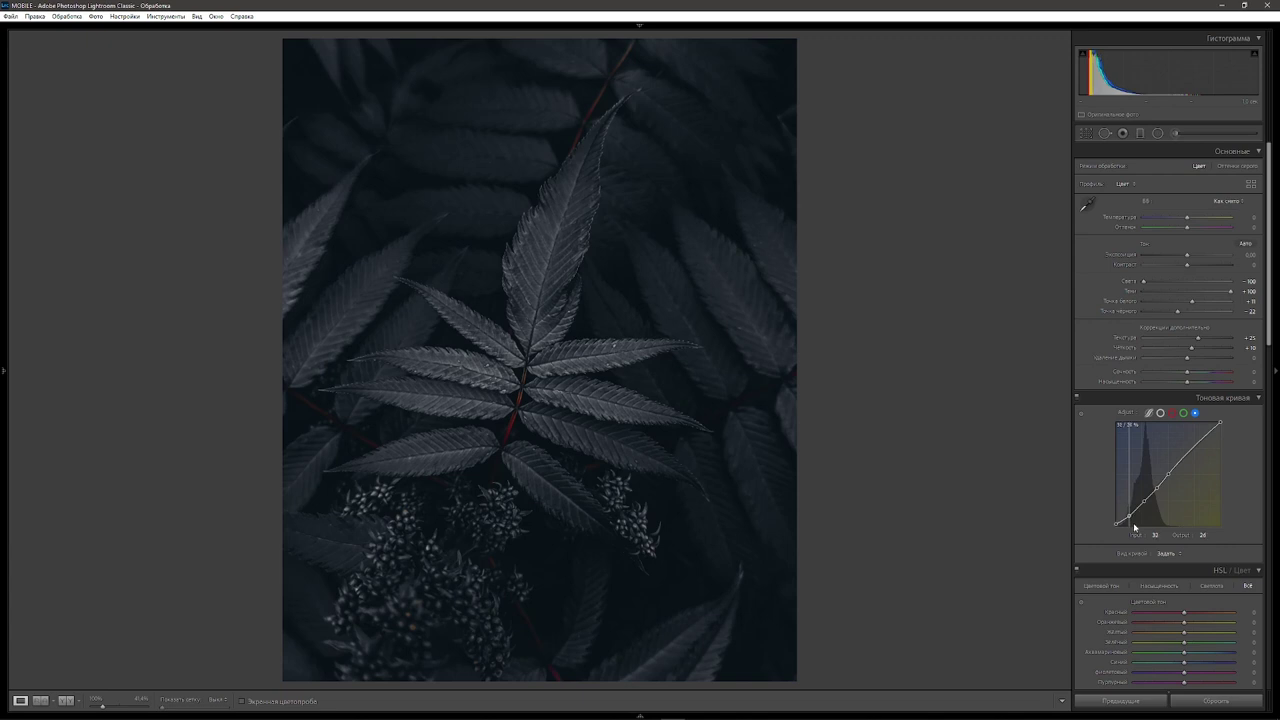
key(alt)
Set the blue curve midpoint output to 129
click(1156, 489)
click(1168, 474)
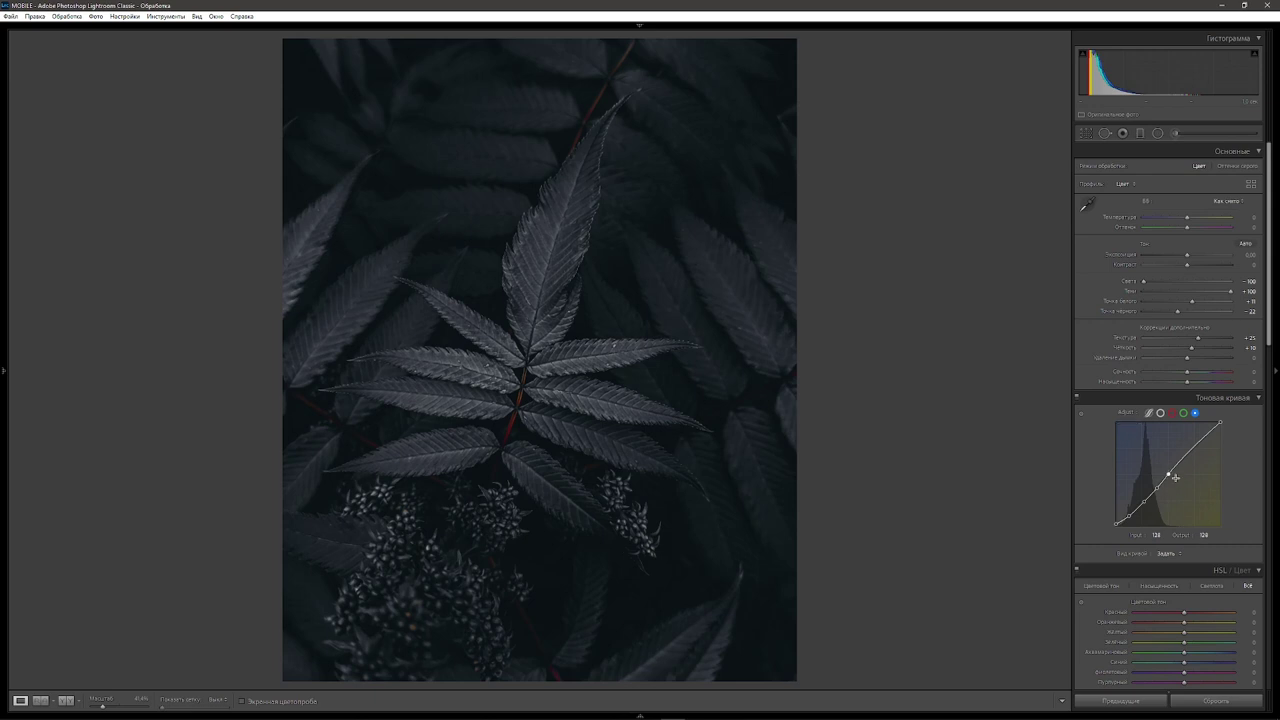
click(1205, 535)
key(Return)
Tint the Color Grading shadows blue at hue 210, saturation 7
scroll(1262, 403, down, 5)
scroll(1262, 403, down, 4)
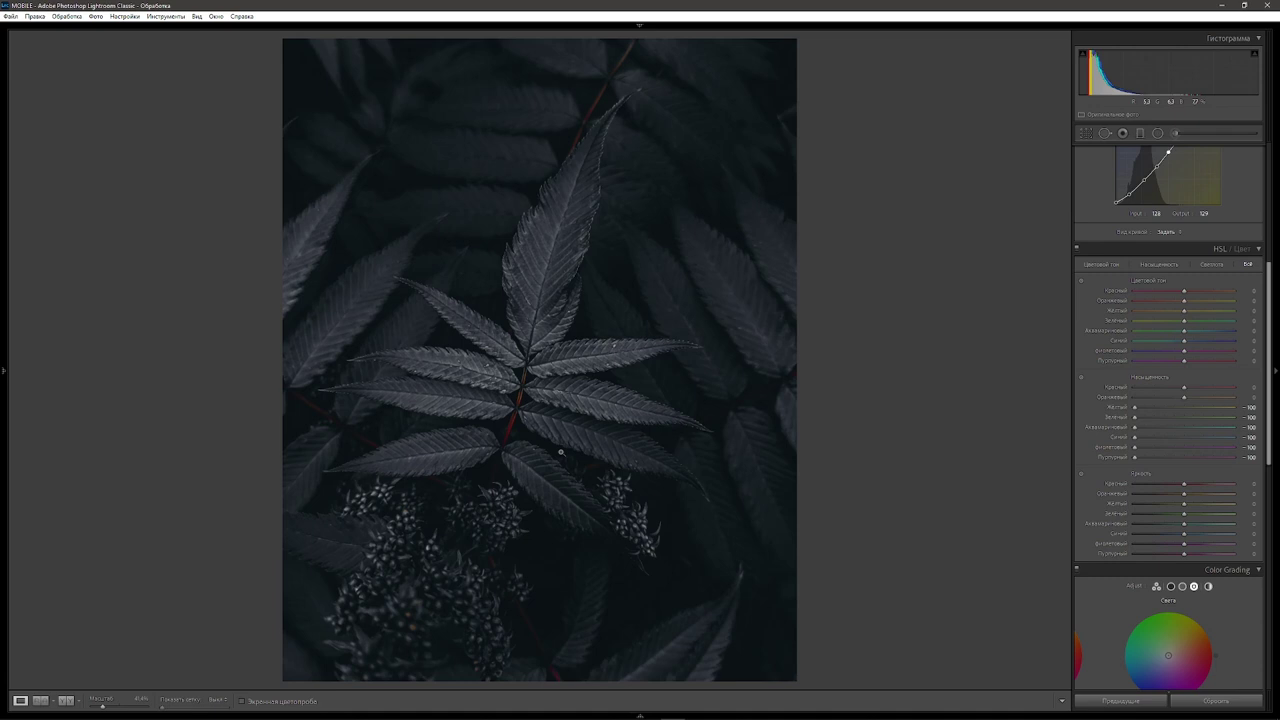
scroll(1168, 400, down, 5)
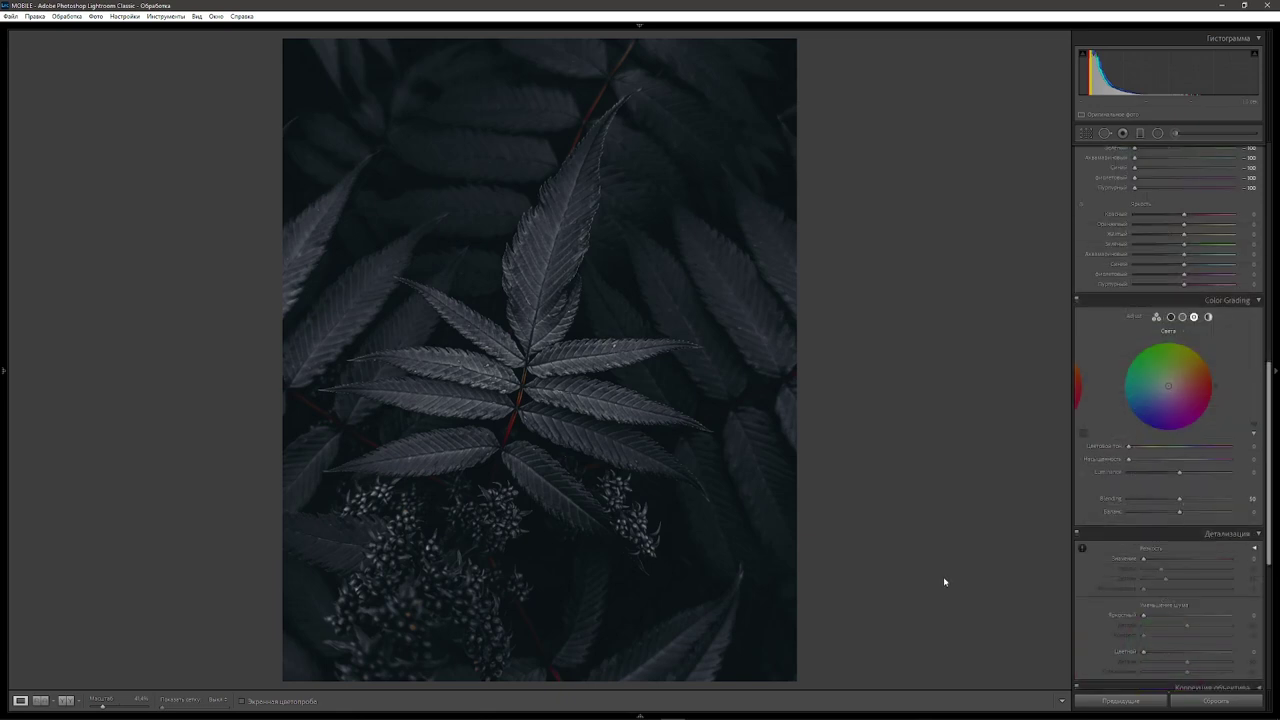
click(1171, 317)
text(230)
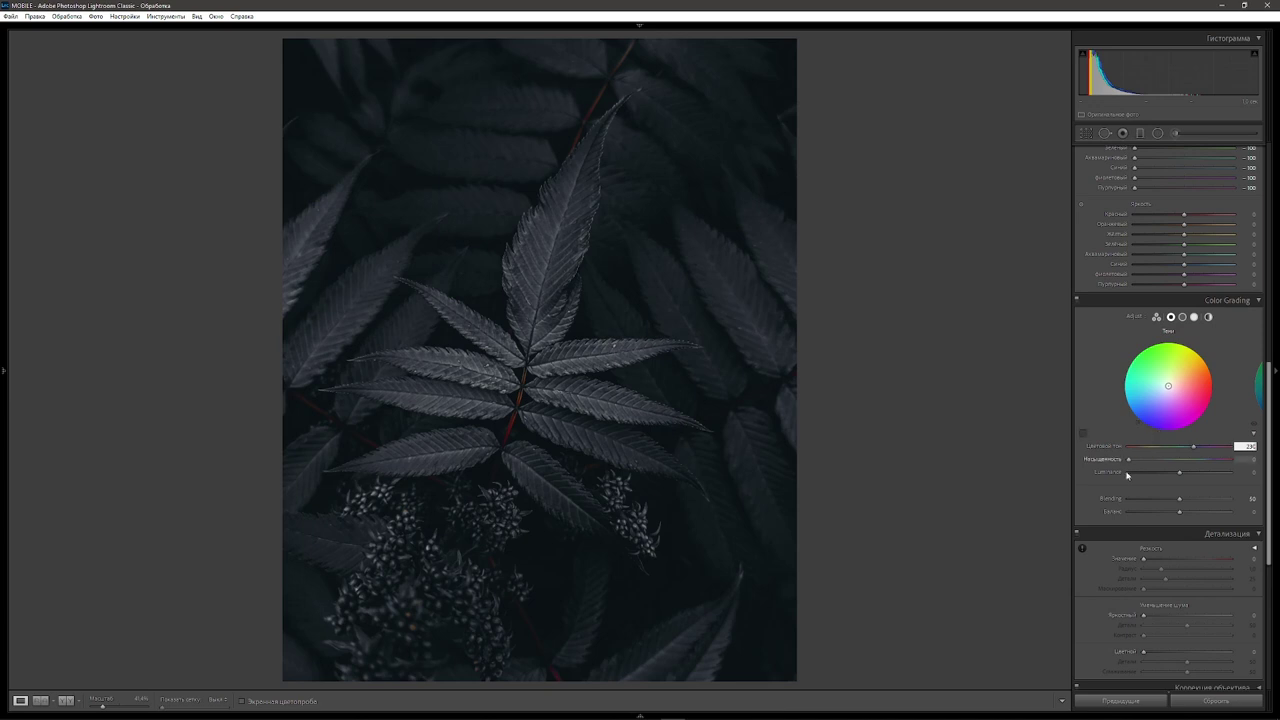
drag(1128, 459, 1135, 462)
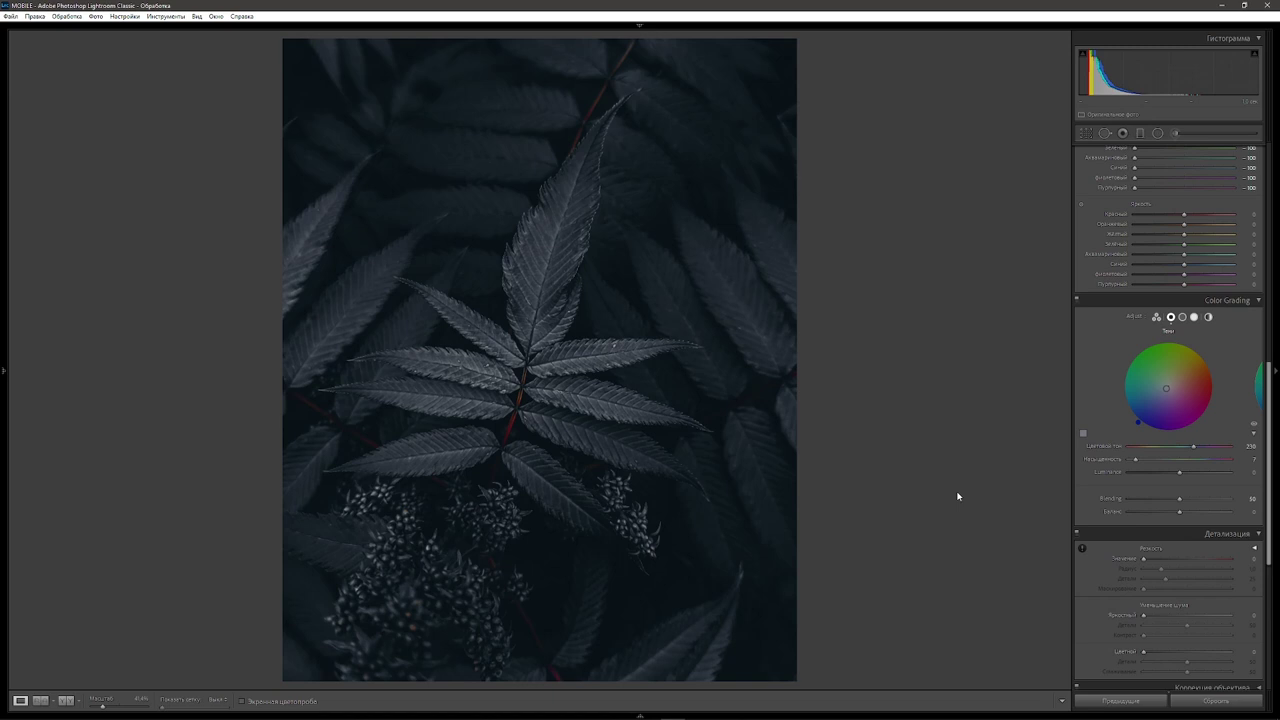
Warm the Color Grading highlights with hue 37 and saturation about 17
click(1250, 458)
click(1194, 317)
click(1246, 446)
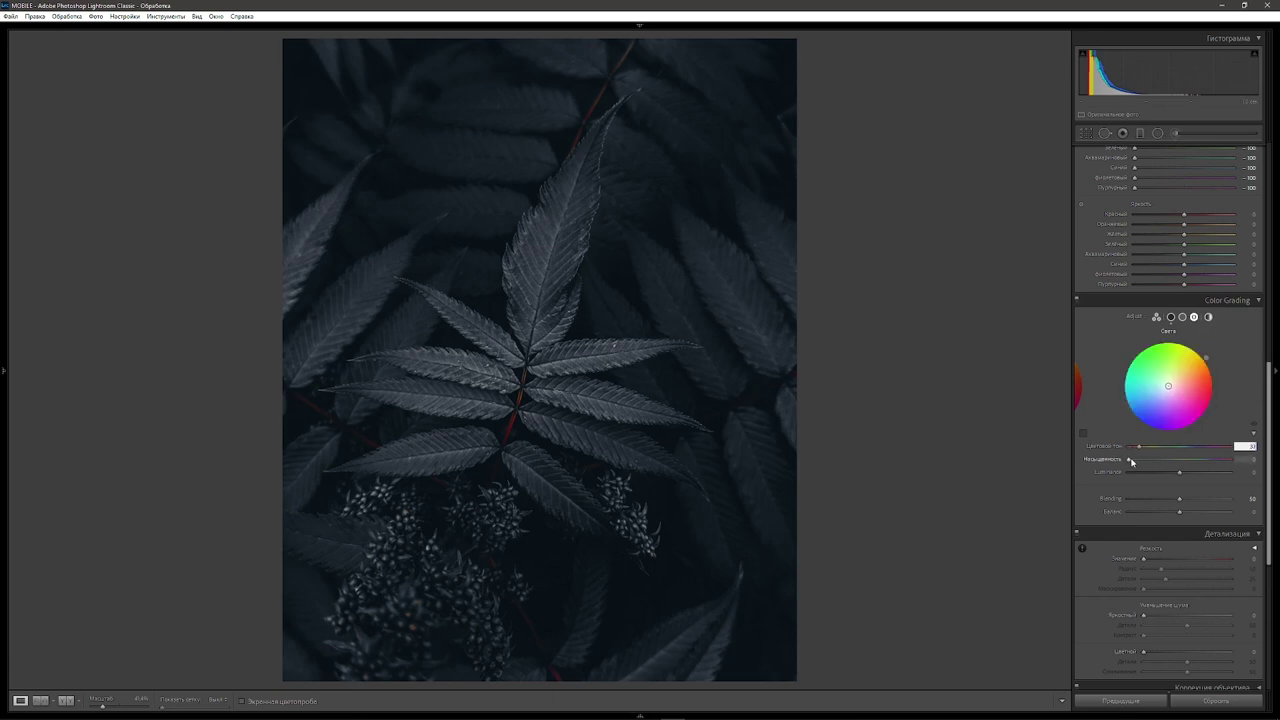
mouse_move(1129, 461)
mouse_down()
mouse_move(1236, 462)
mouse_move(1057, 455)
mouse_up()
drag(1130, 461, 1153, 460)
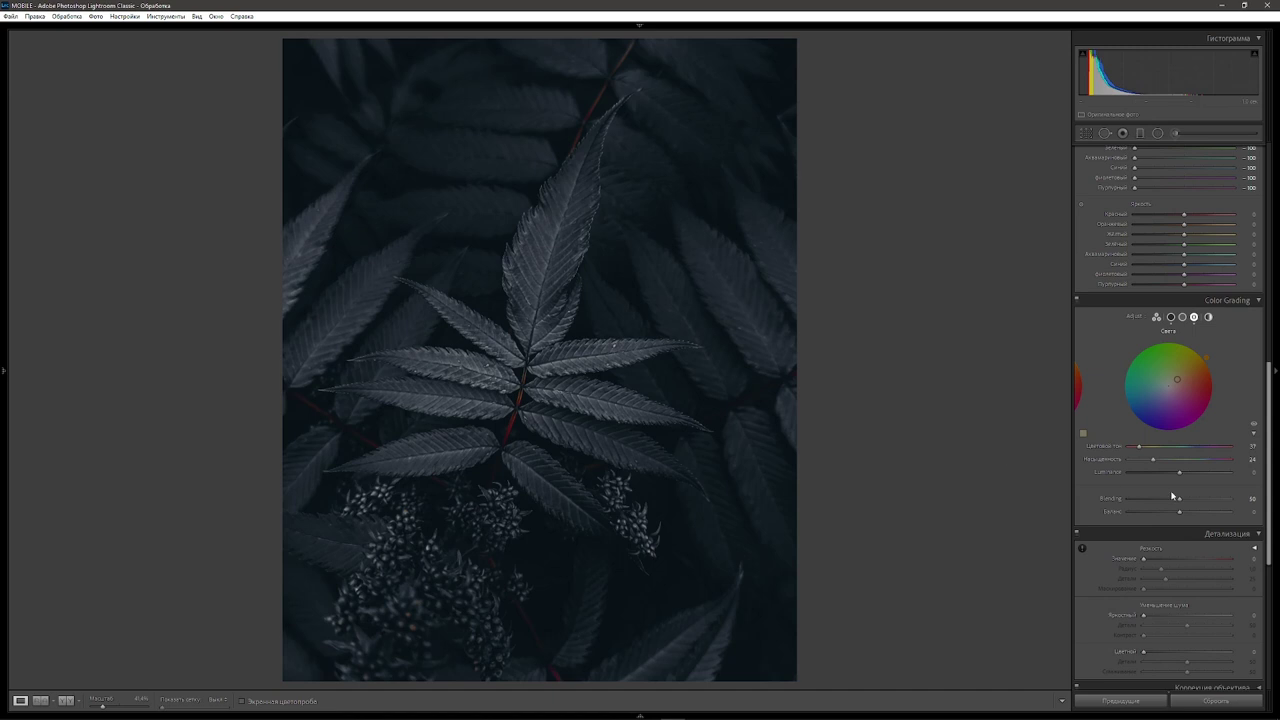
drag(1153, 460, 1147, 460)
Set Yellow HSL saturation to -95 and slightly nudge the Color Grading saturation
scroll(1275, 348, up, 5)
scroll(1275, 348, down, 3)
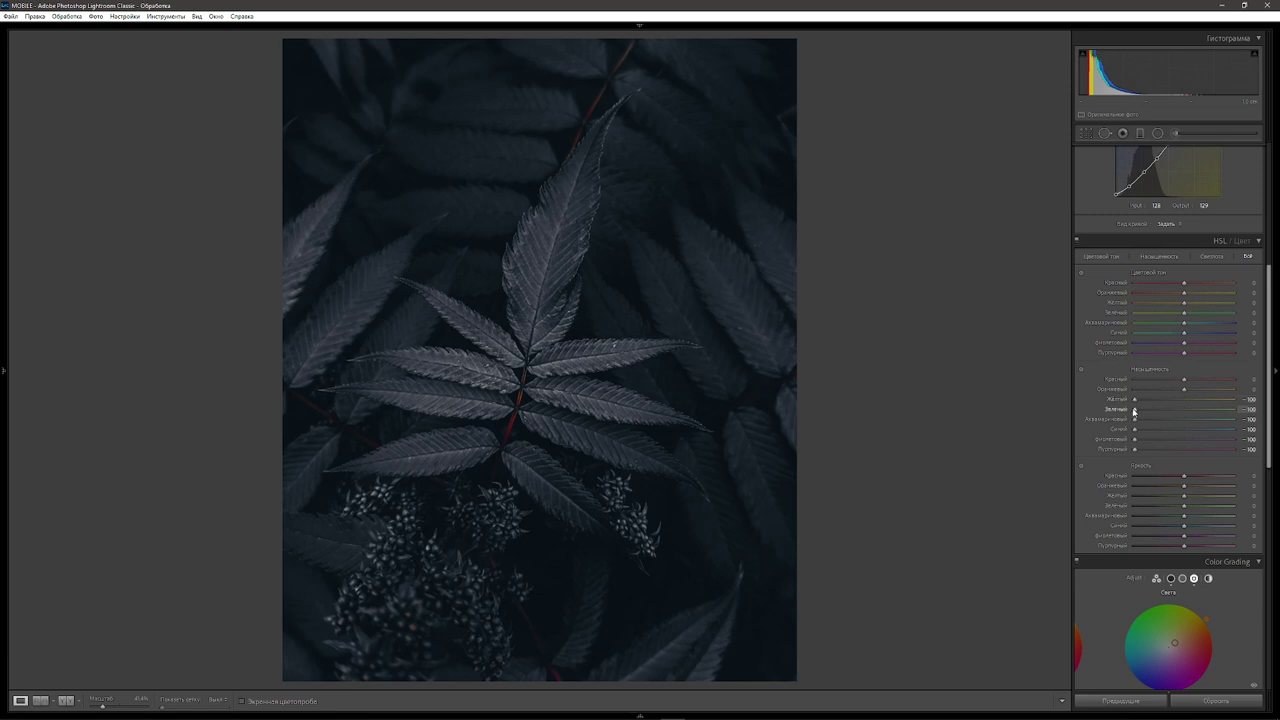
mouse_move(1135, 410)
mouse_down()
mouse_move(1166, 416)
mouse_move(1085, 410)
mouse_up()
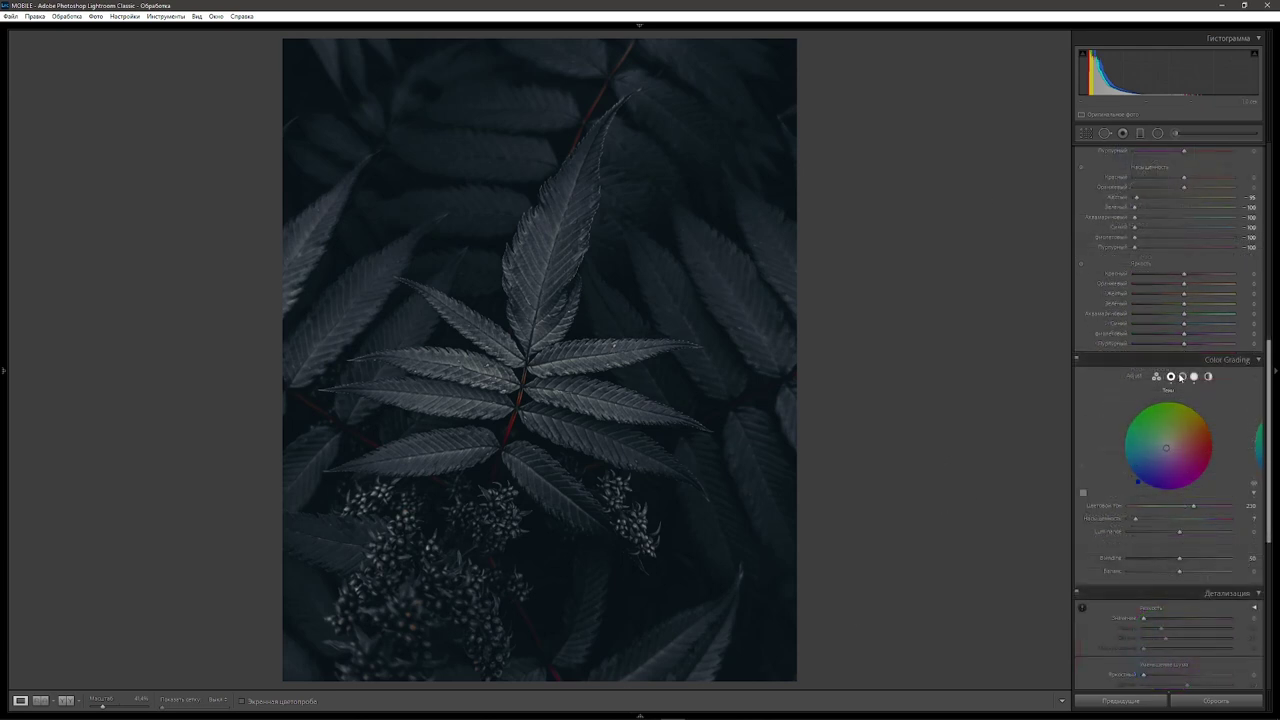
drag(1138, 521, 1134, 523)
Set the Detail panel's sharpening Amount to 70
scroll(1268, 395, down, 3)
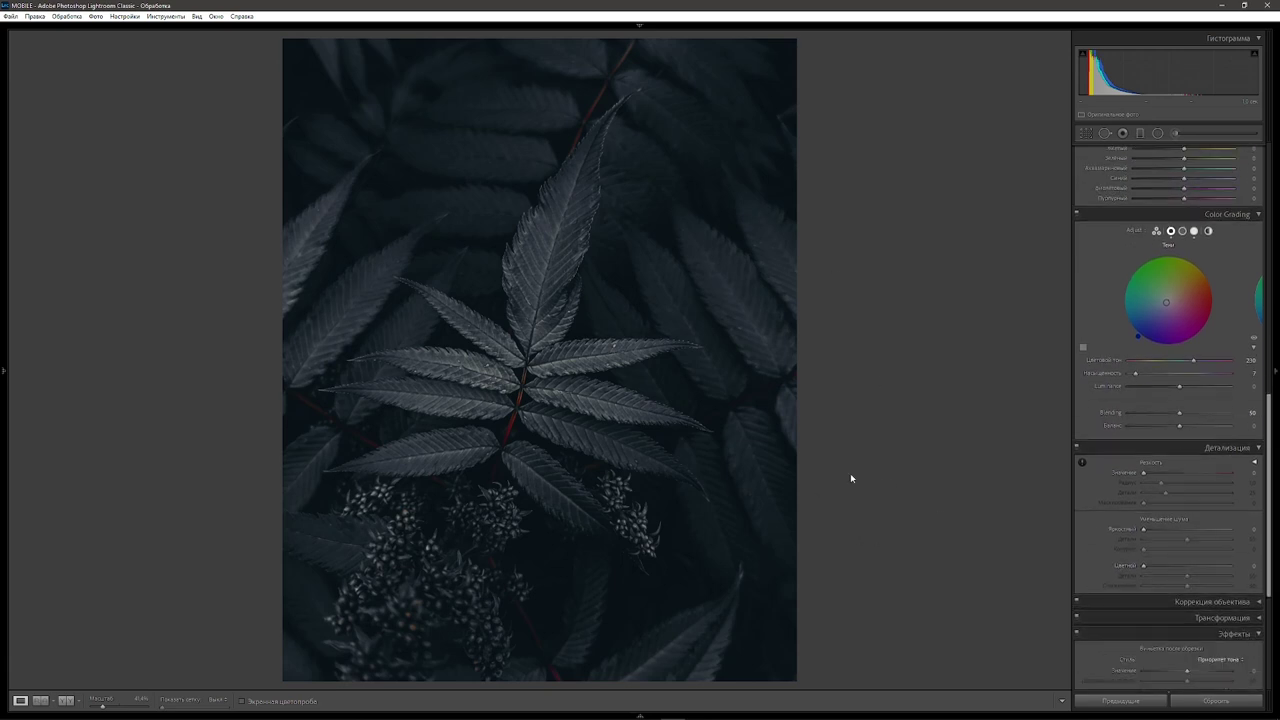
click(1255, 474)
text(70)
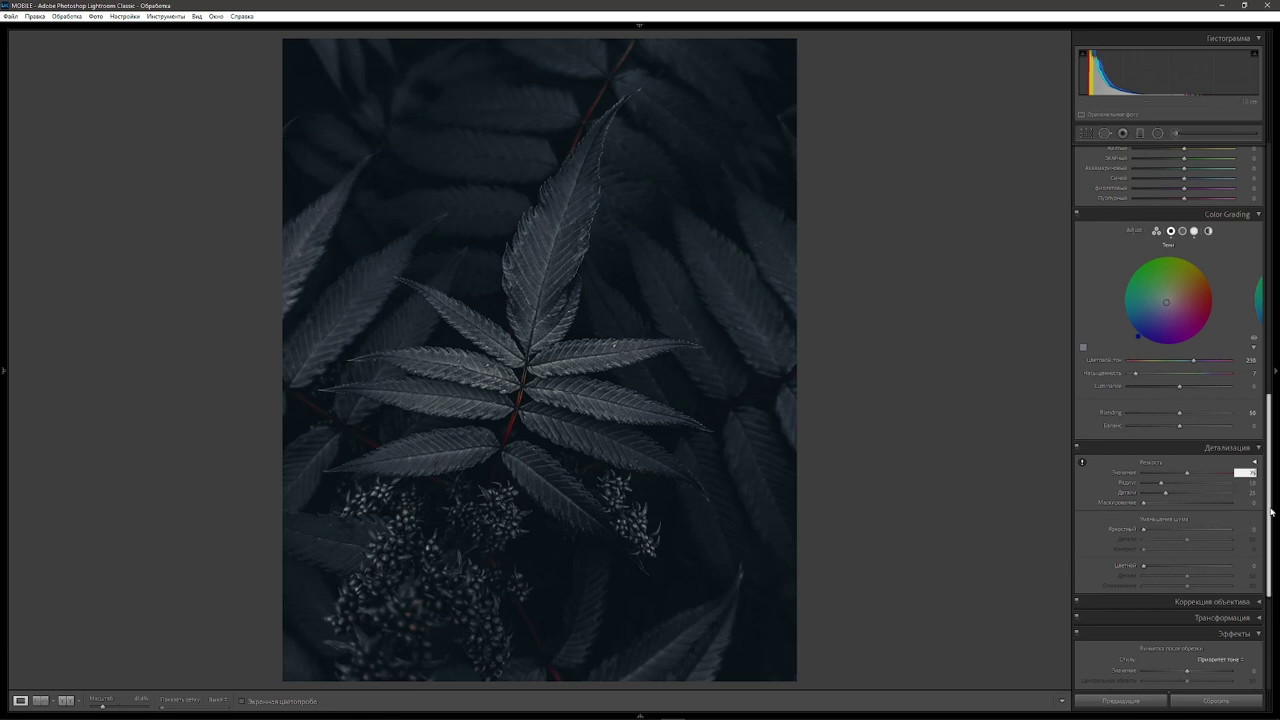
Apply a slightly negative post-crop vignette with midpoint 0, roundness +100 and feather 100
scroll(1207, 472, down, 5)
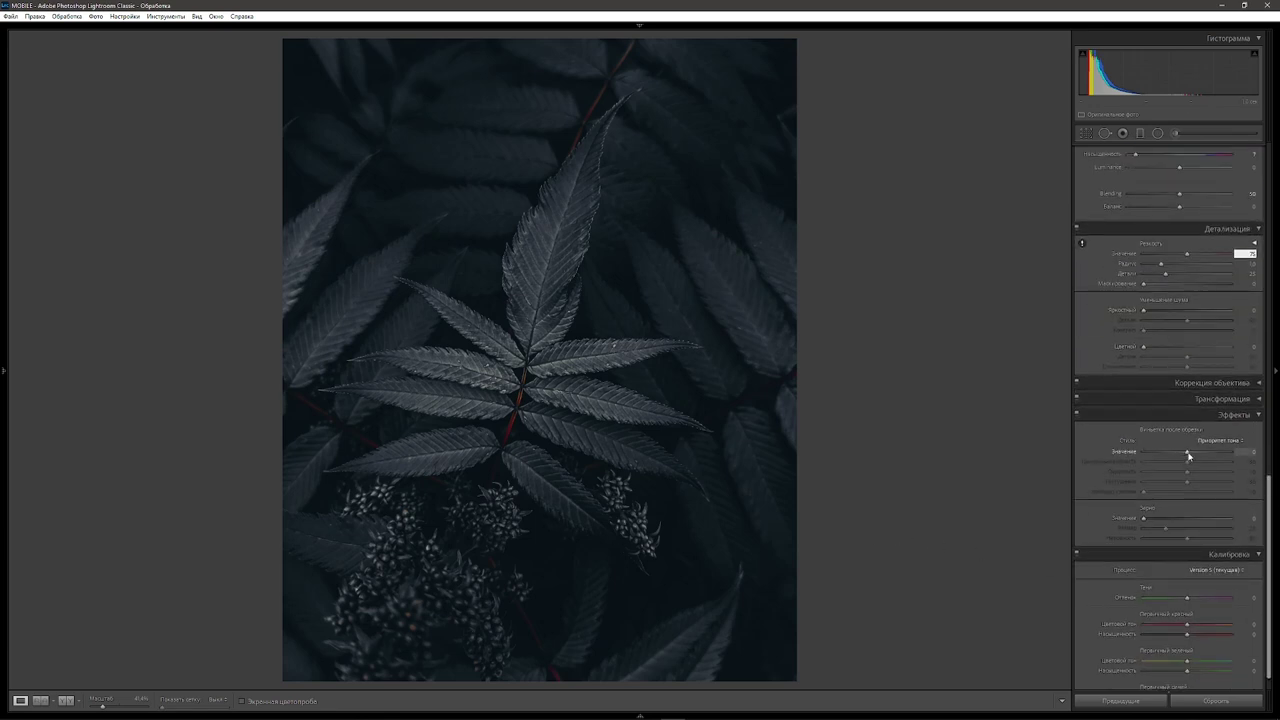
drag(1188, 455, 1186, 452)
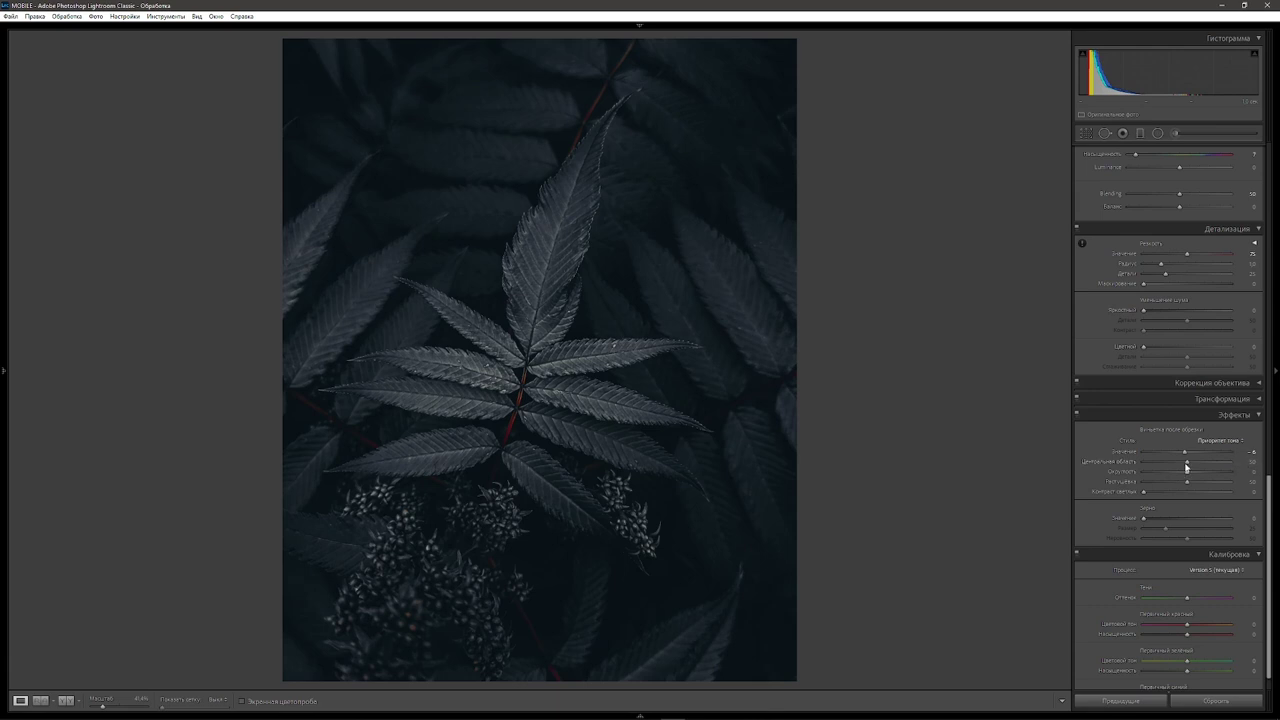
drag(1188, 463, 877, 474)
drag(1187, 471, 1230, 471)
mouse_move(1188, 482)
mouse_down()
mouse_move(1274, 527)
mouse_move(1274, 162)
mouse_up()
Raise Basic panel Exposure to about +0.25 to lift the dark fern slightly
scroll(1273, 522, up, 1)
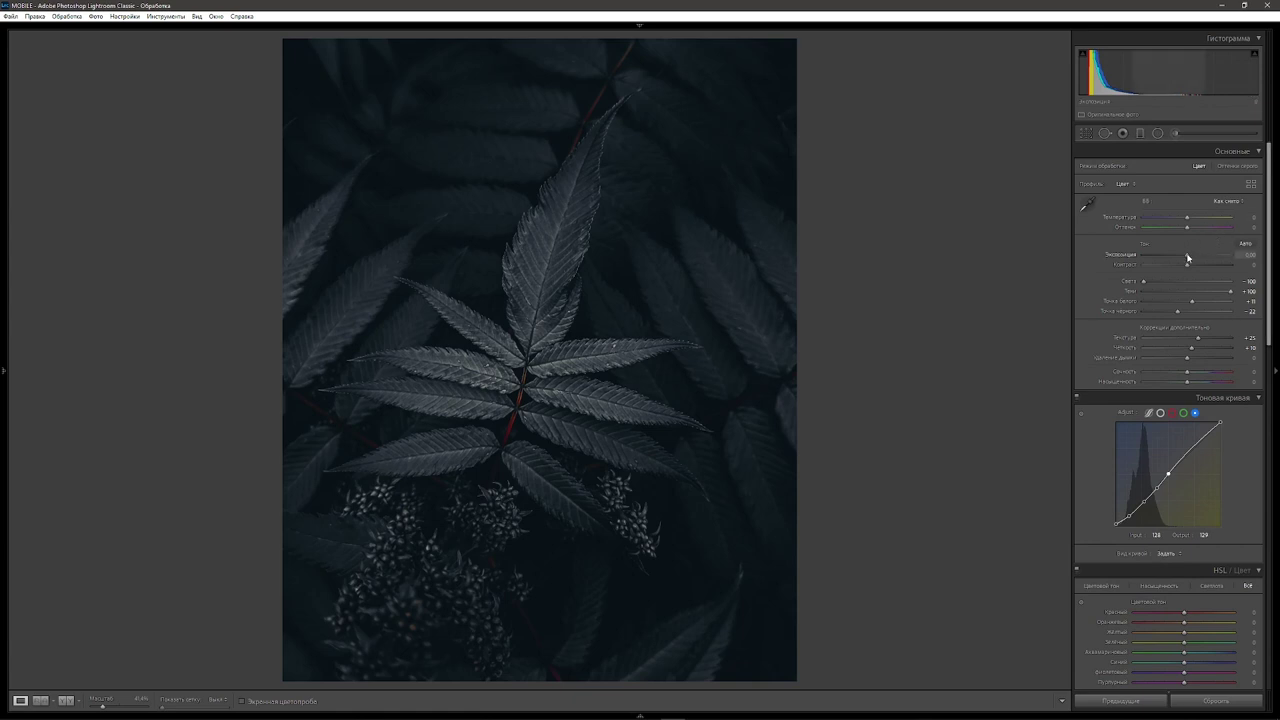
drag(1187, 258, 1190, 257)
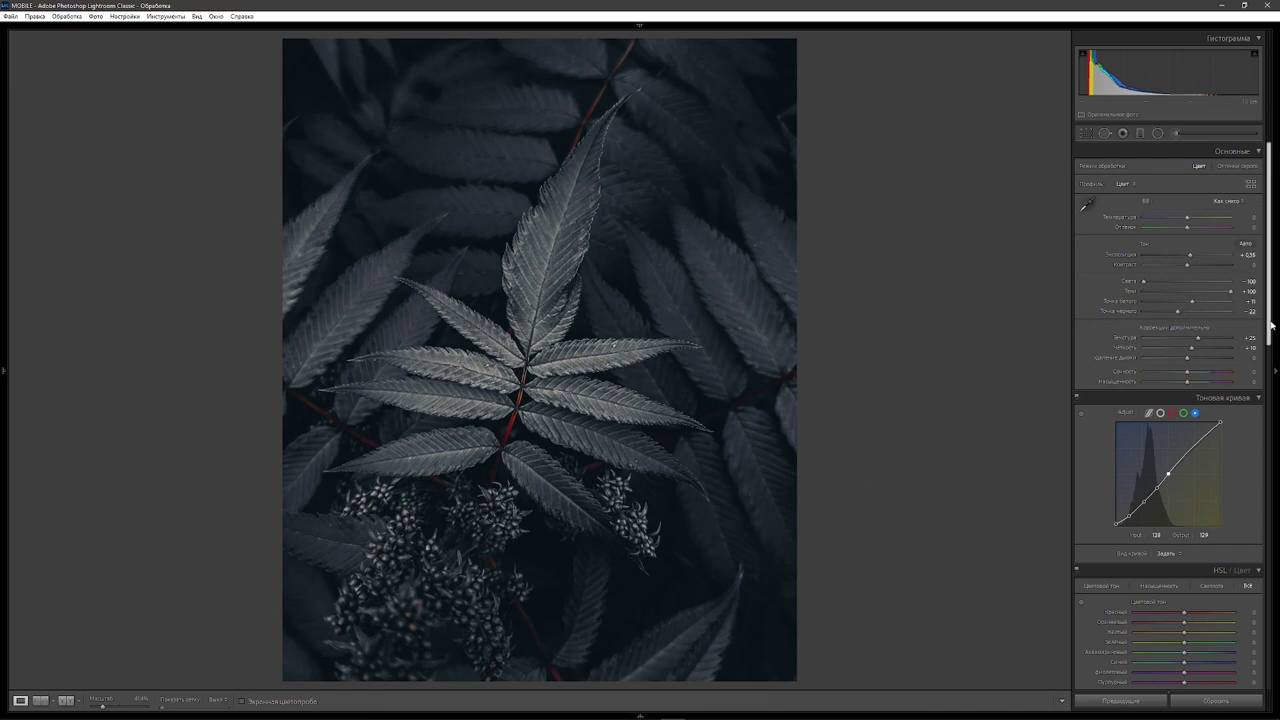
drag(1272, 326, 1269, 356)
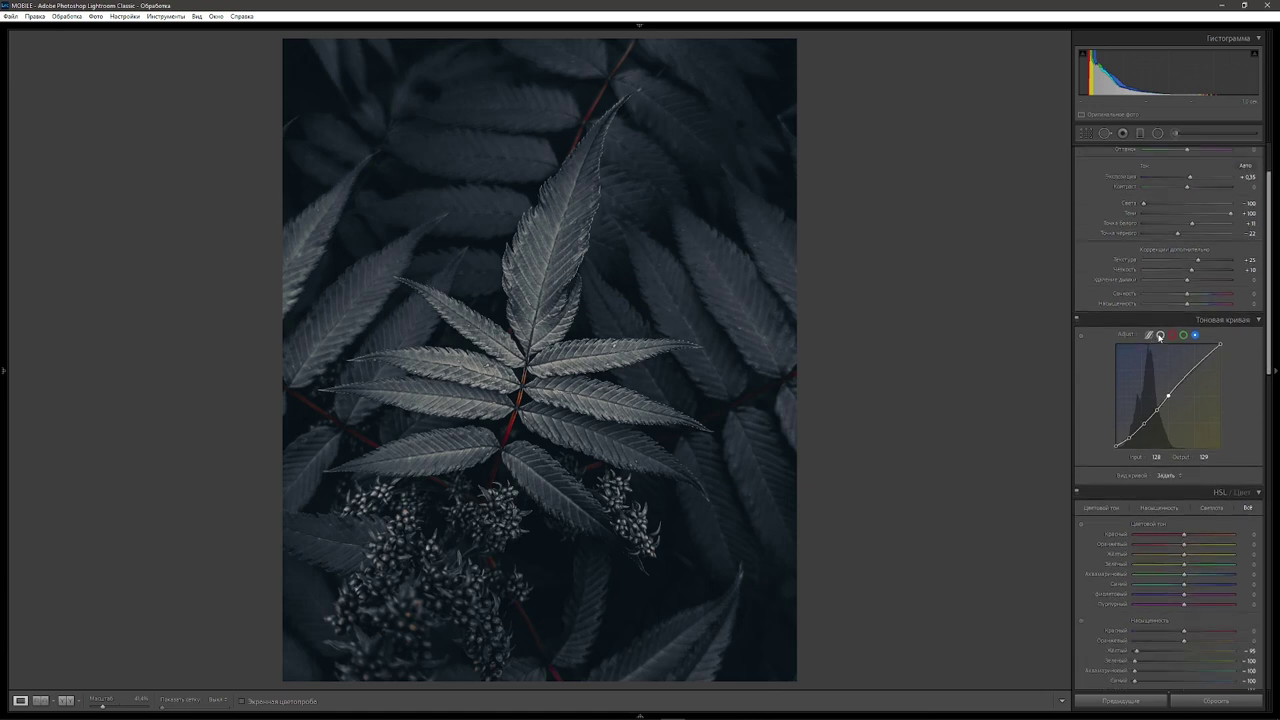
On the RGB point curve, pull a lower-midtone point down to about 90/59
click(1160, 335)
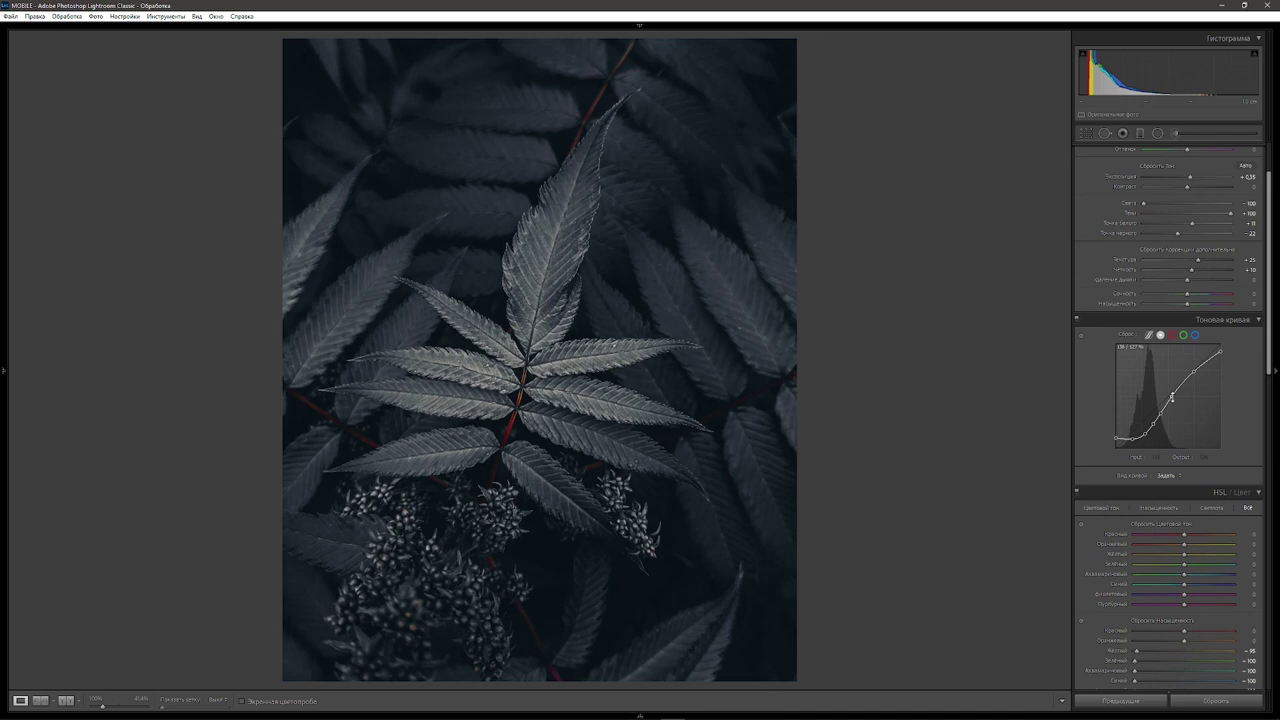
click(1172, 397)
drag(1172, 401, 1160, 432)
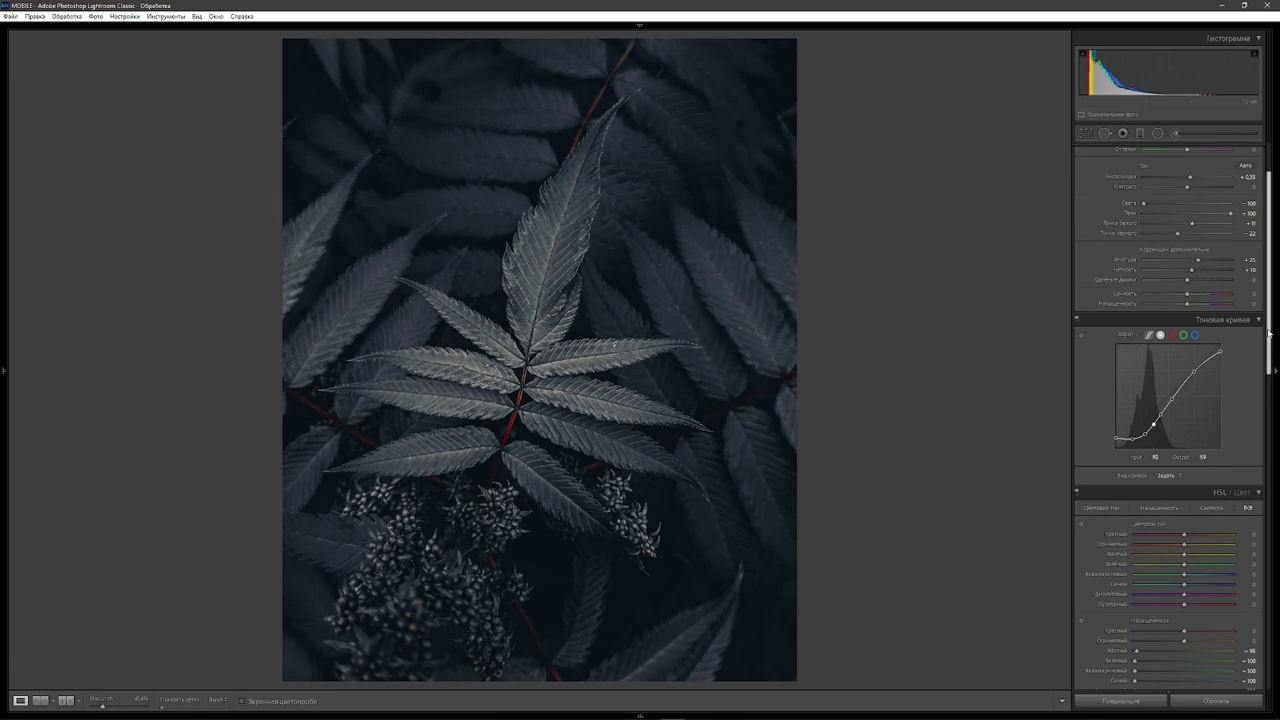
scroll(1273, 296, up, 2)
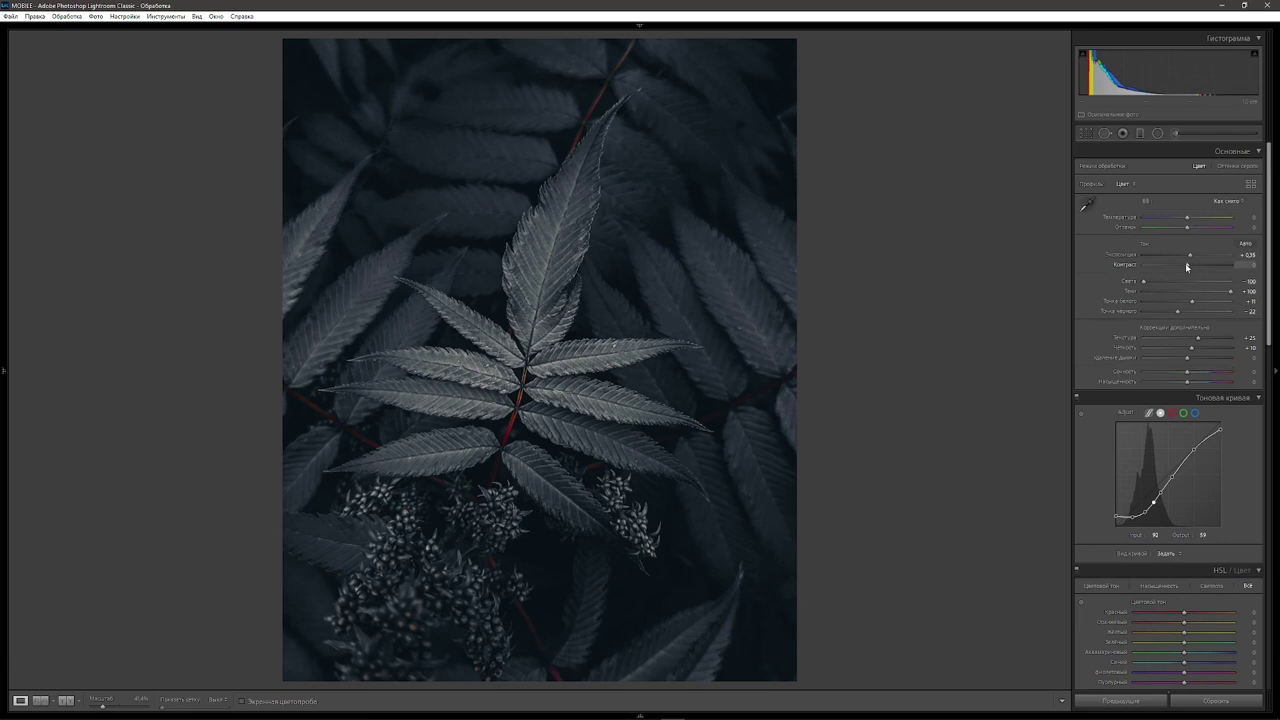
Increase Basic panel Contrast to about +17
drag(1187, 267, 1190, 265)
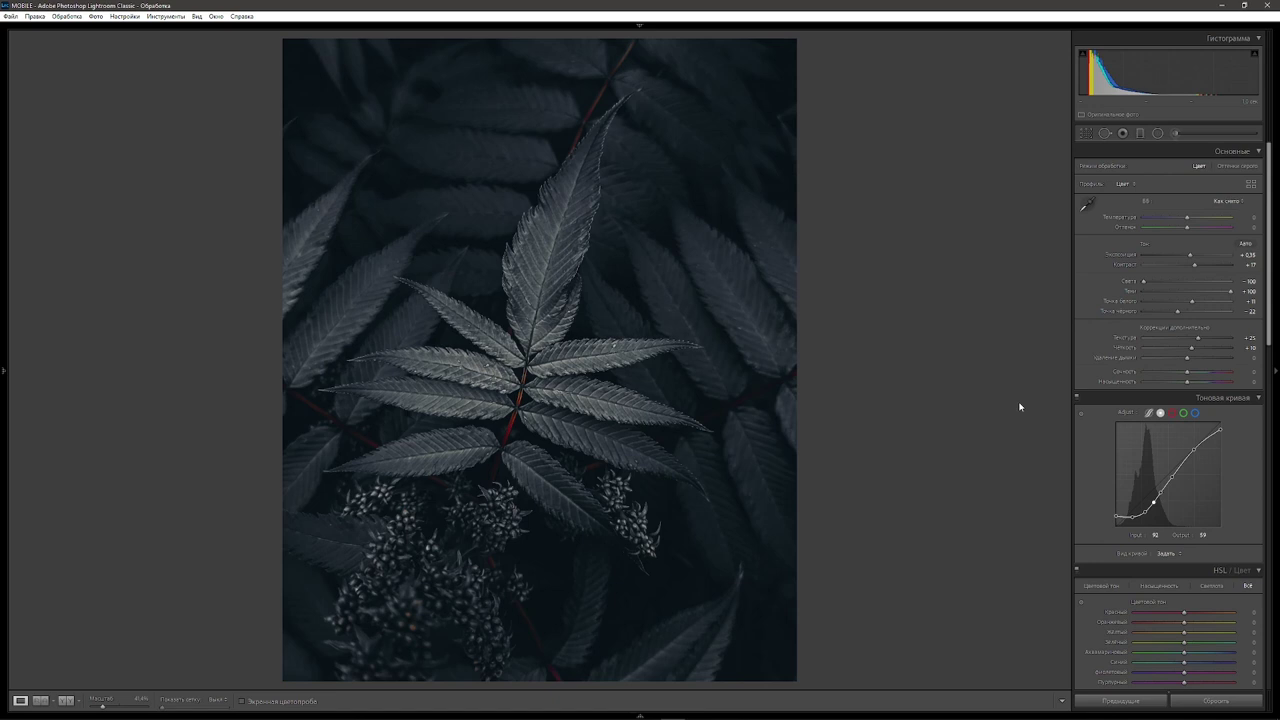
scroll(1269, 402, down, 5)
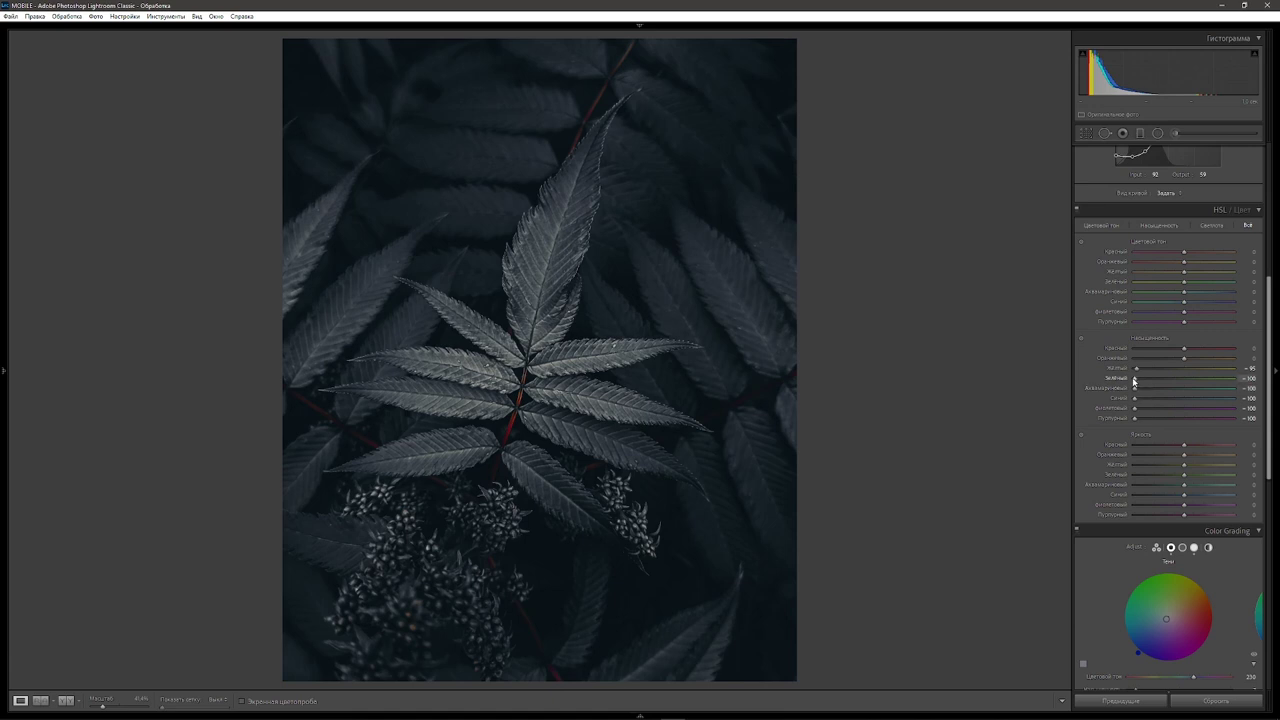
drag(1135, 379, 1139, 381)
drag(1185, 283, 1138, 283)
drag(1135, 398, 1217, 410)
drag(1136, 369, 1141, 371)
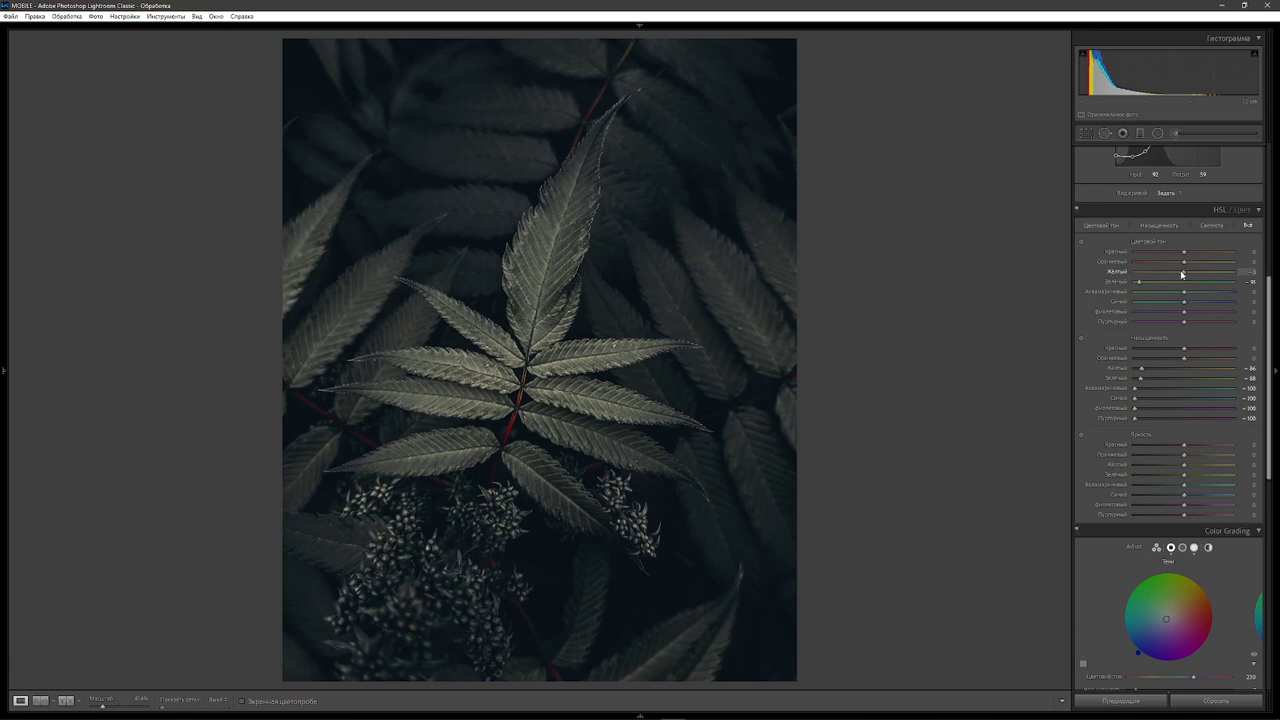
mouse_move(1184, 272)
mouse_down()
mouse_move(1134, 279)
mouse_move(1252, 287)
mouse_move(1193, 280)
mouse_up()
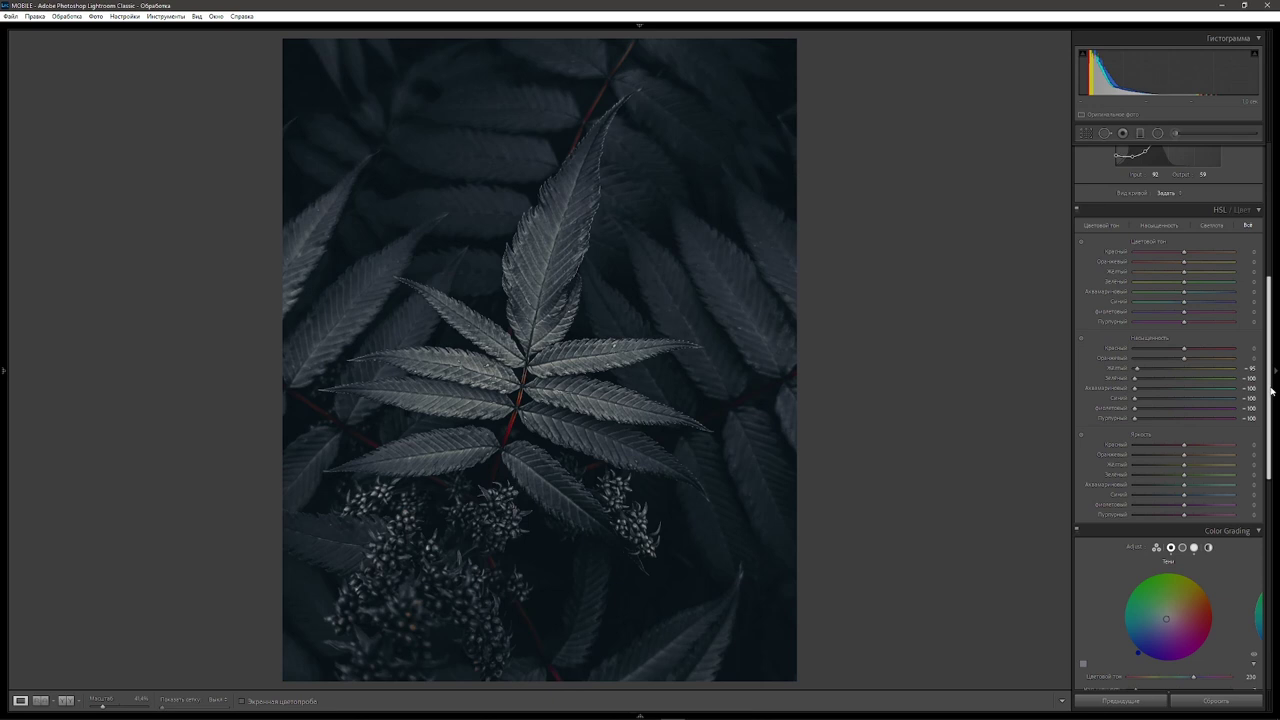
drag(1268, 391, 1268, 596)
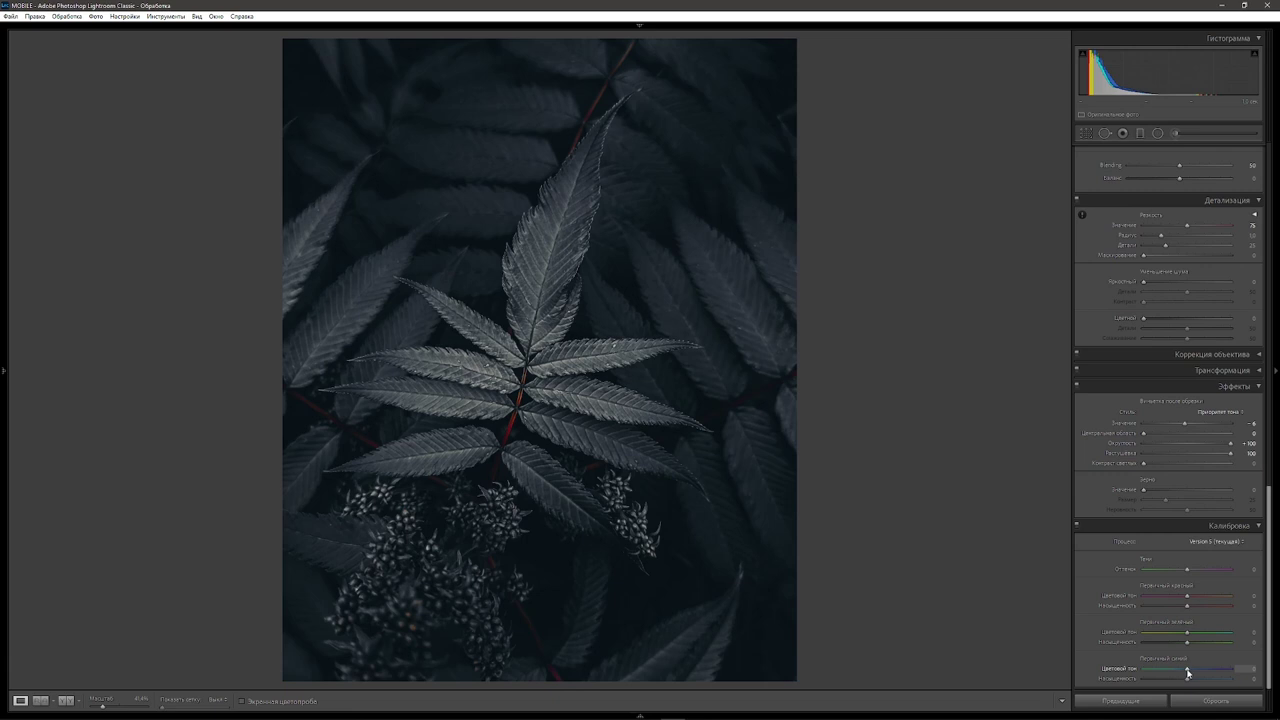
mouse_move(1187, 670)
mouse_down()
mouse_move(1122, 679)
mouse_move(1202, 688)
mouse_up()
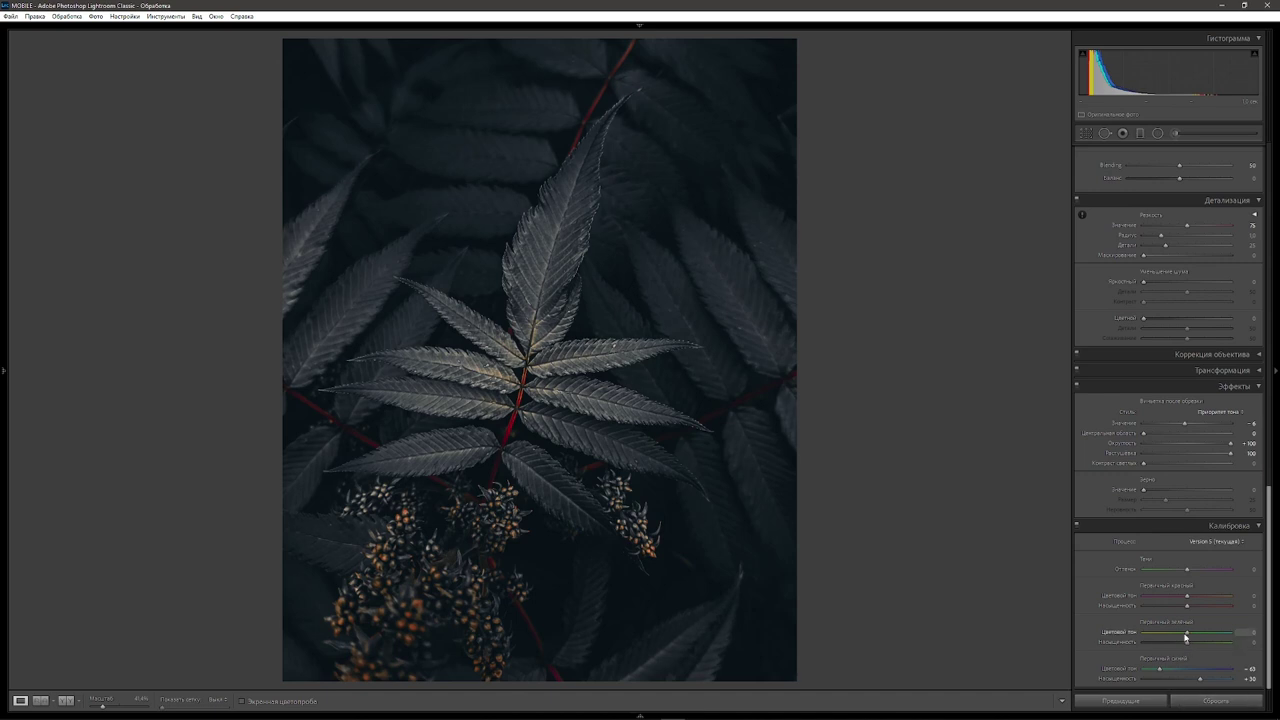
drag(1187, 633, 1167, 643)
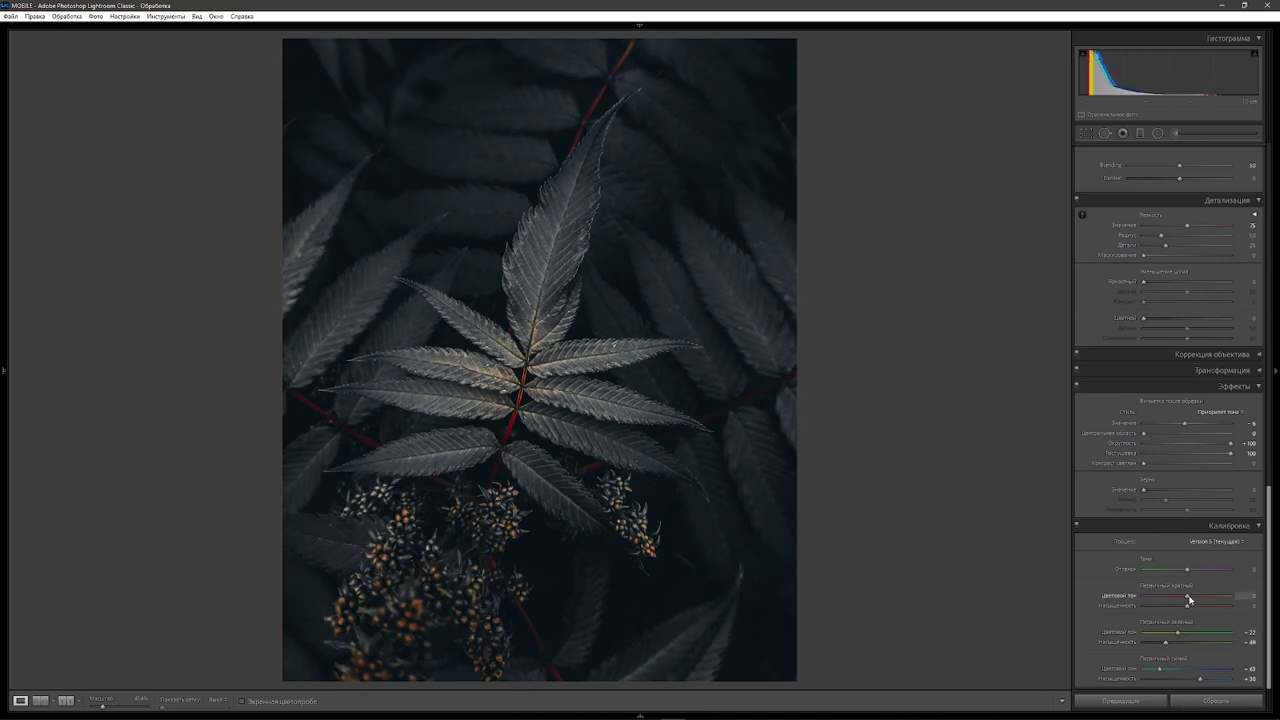
drag(1187, 596, 1181, 607)
alt+click(1136, 612)
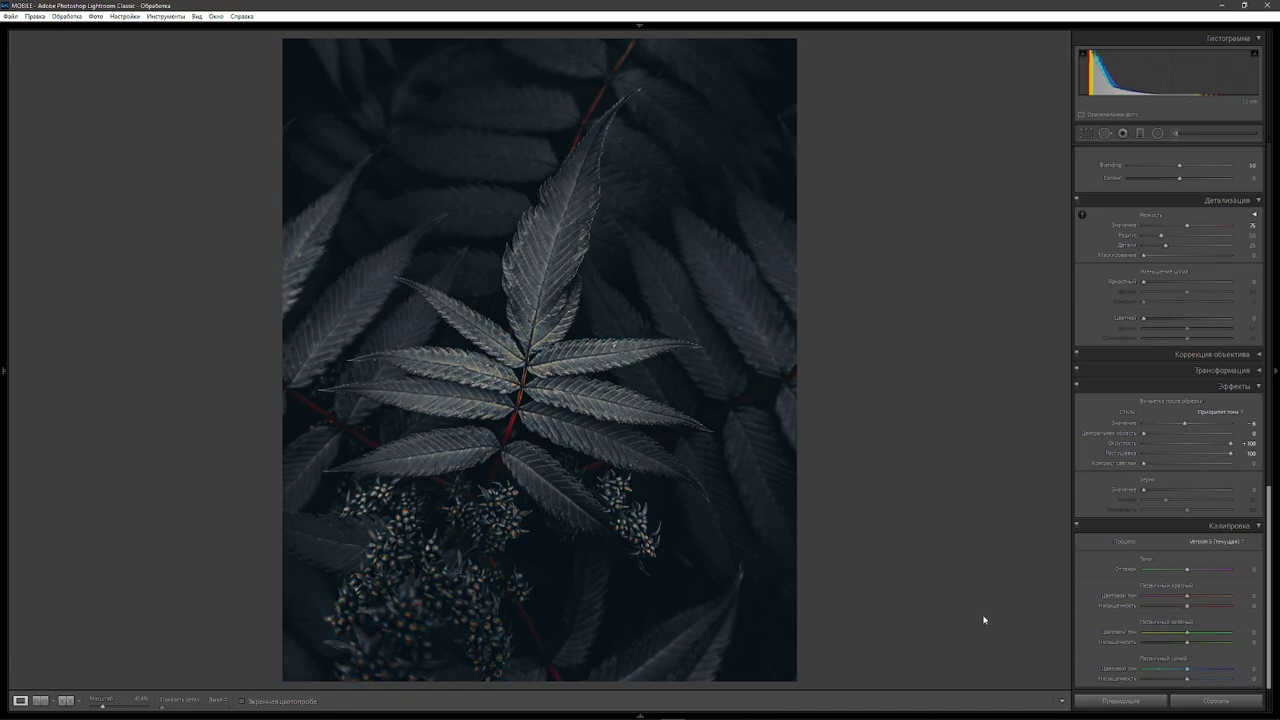